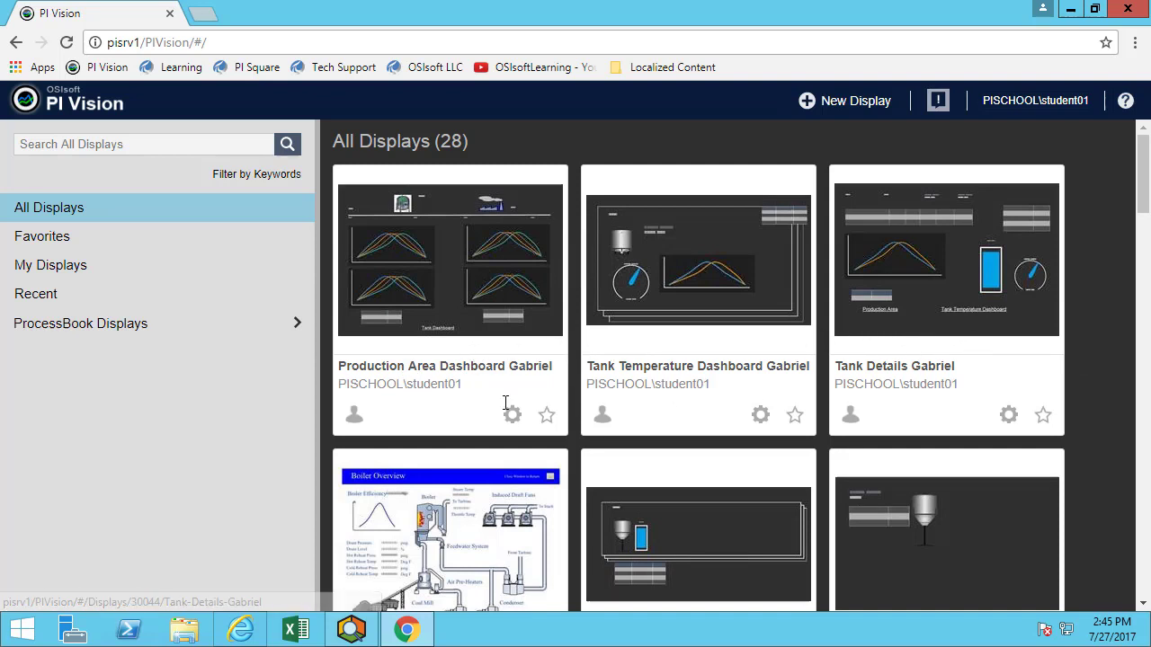
Enter the keywords 'Tank; OSIsoft Plant' in the Production Area Dashboard settings
mouse_move(351, 420)
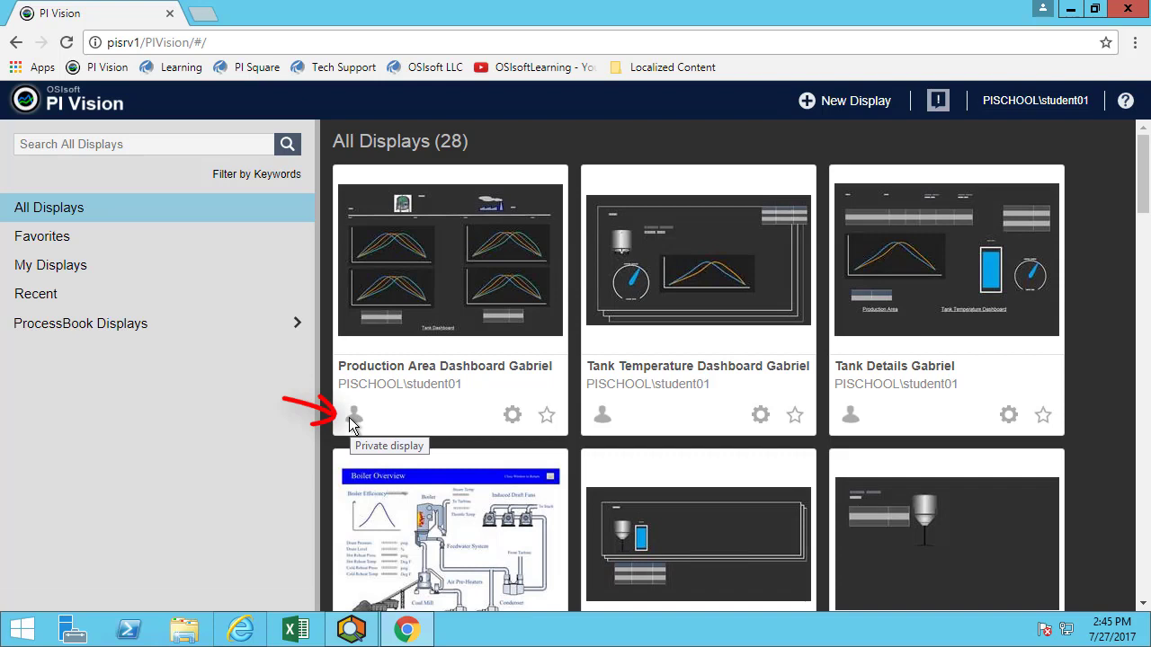
click(512, 416)
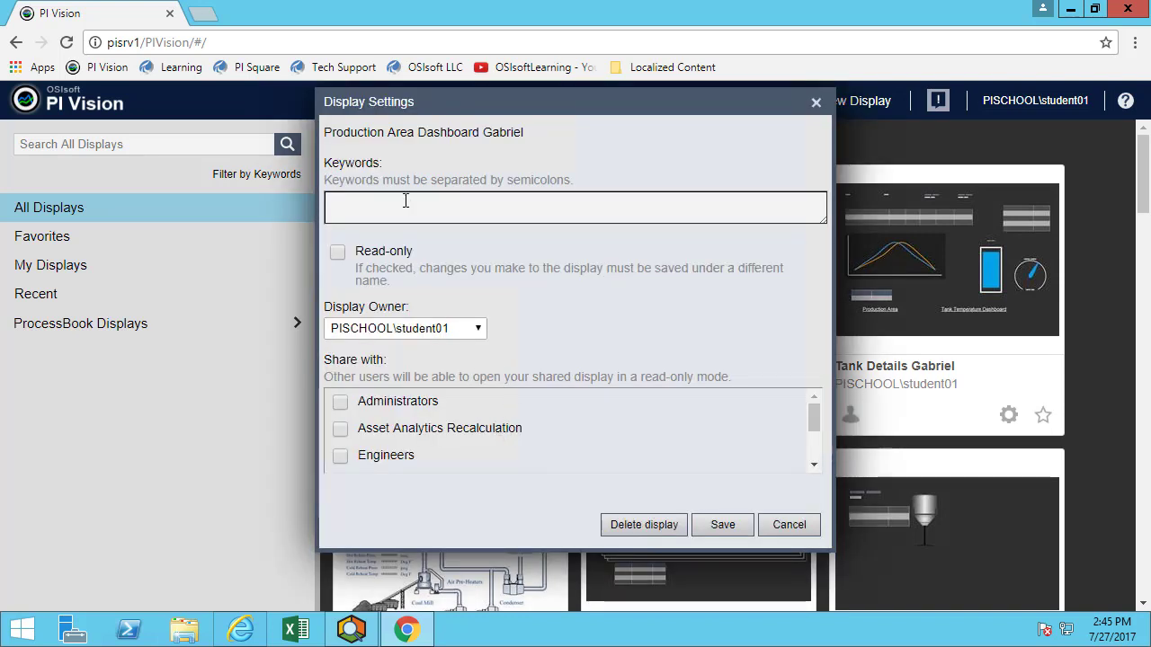
click(436, 152)
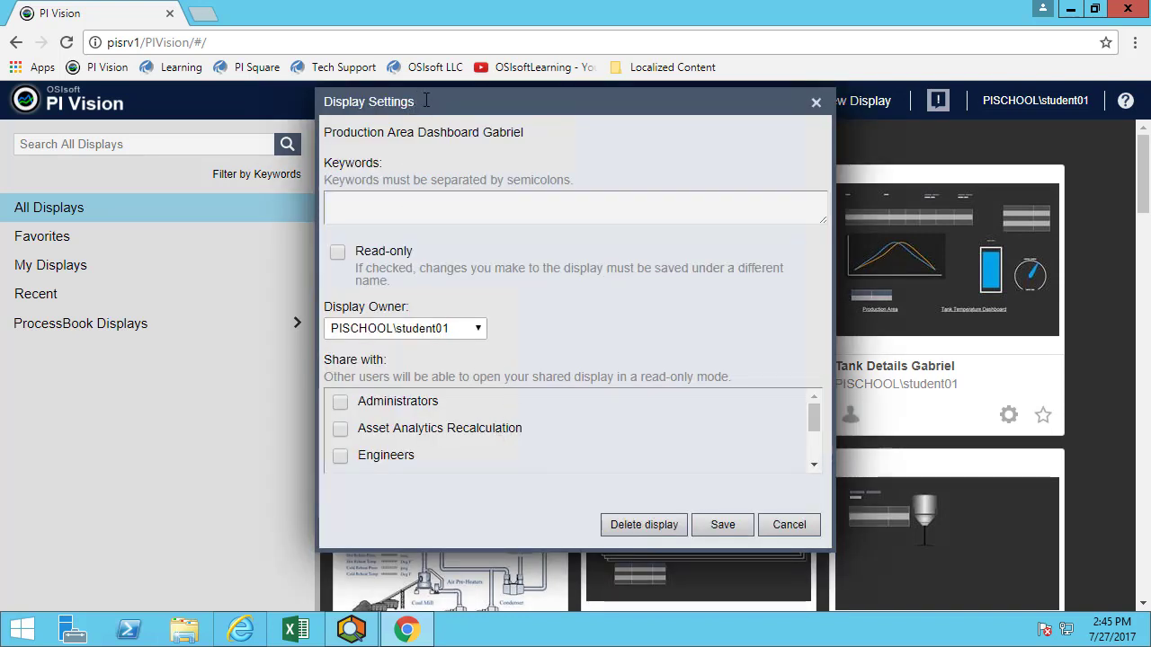
click(420, 215)
text(Ta)
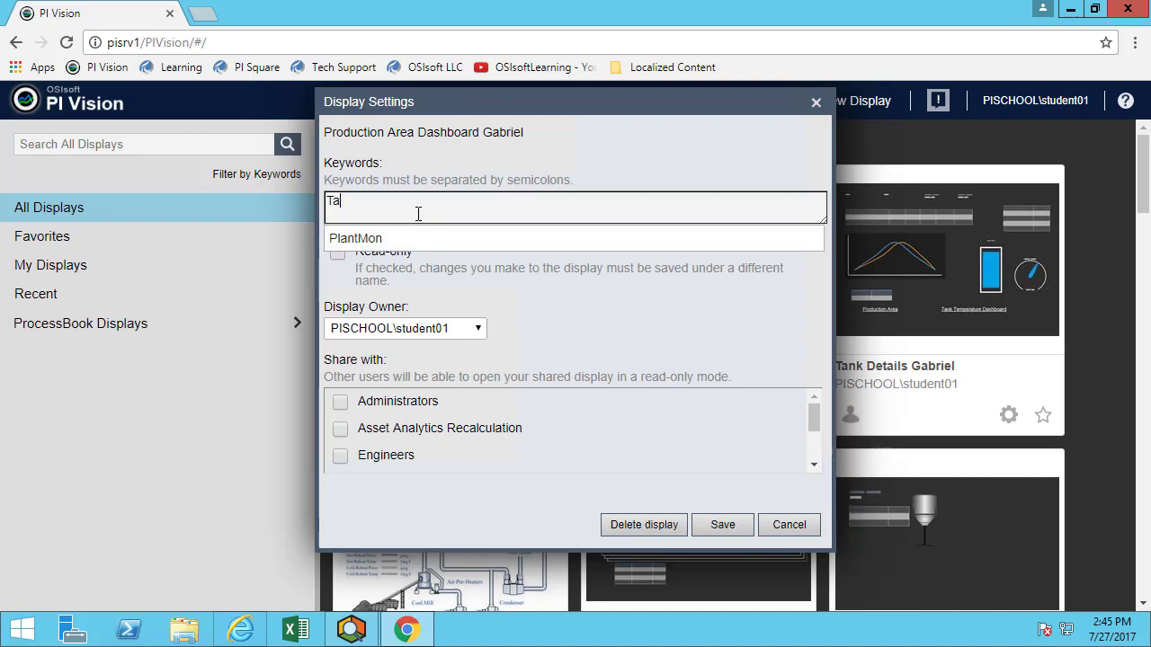
text(nk)
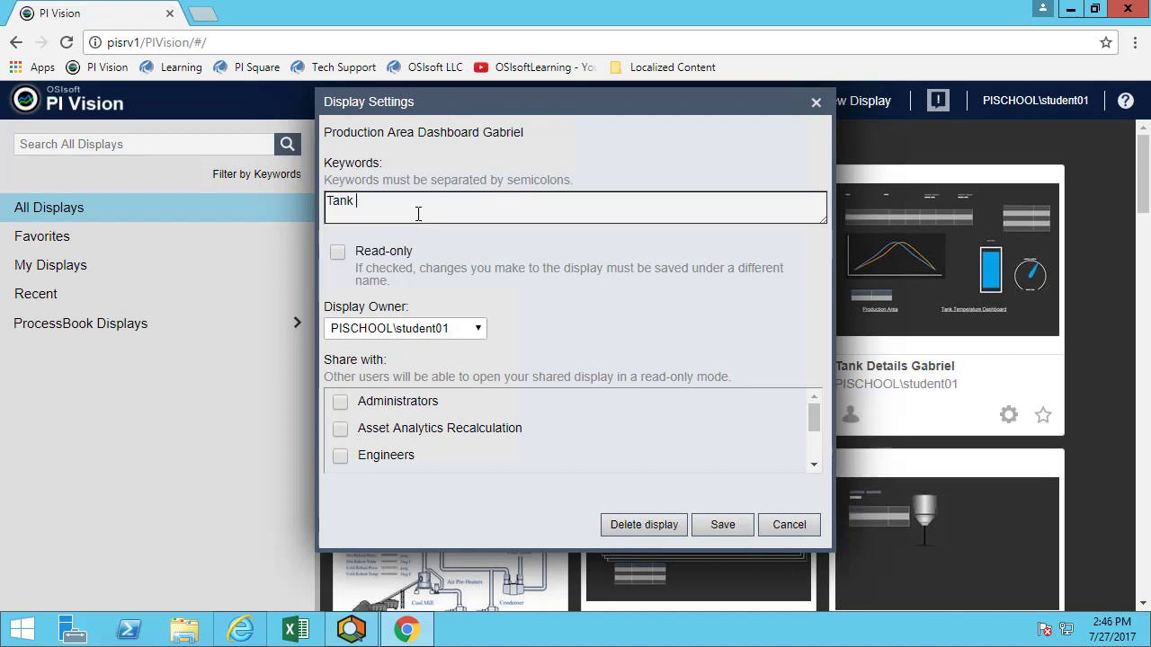
text( OSIsoft P)
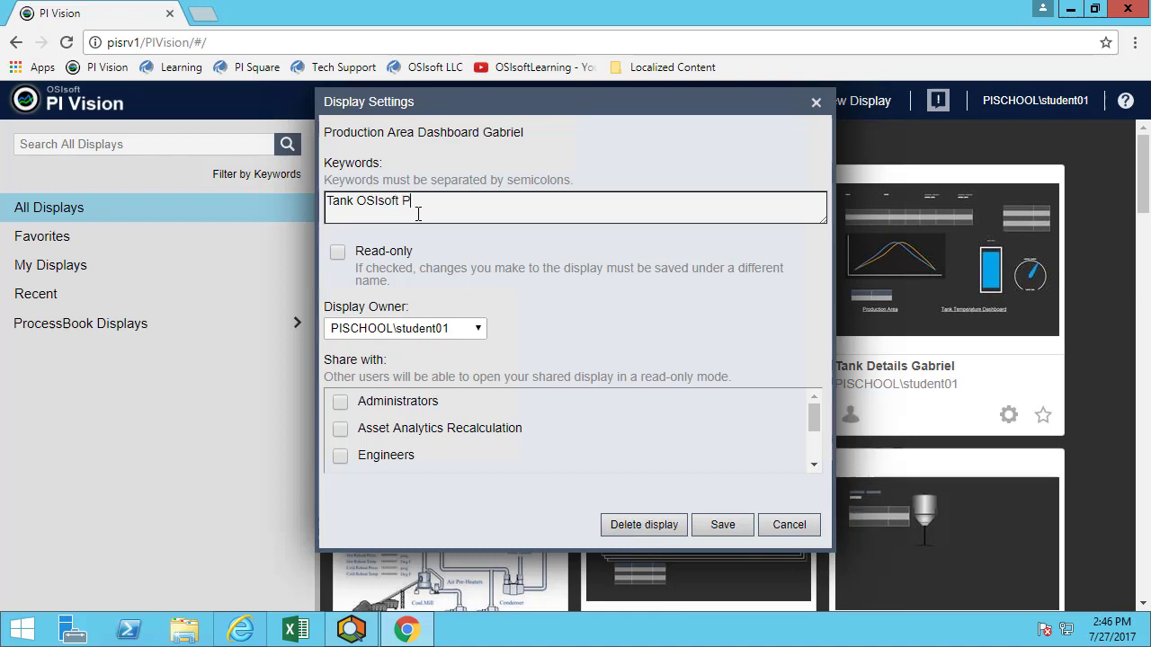
text(lant)
click(354, 203)
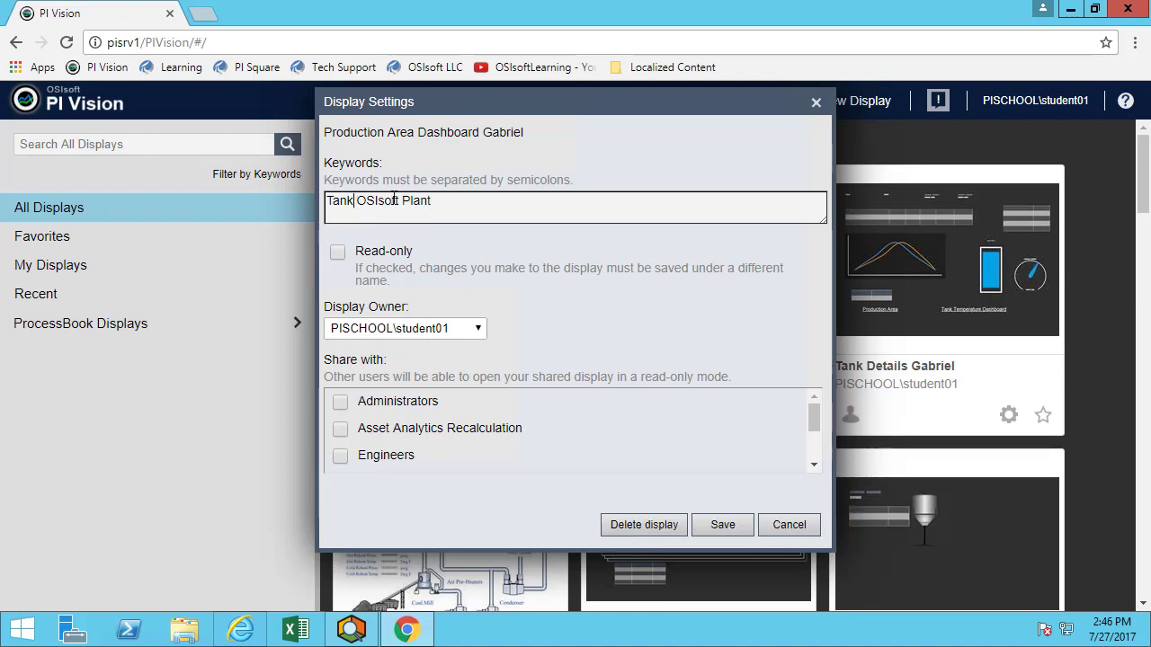
text(;)
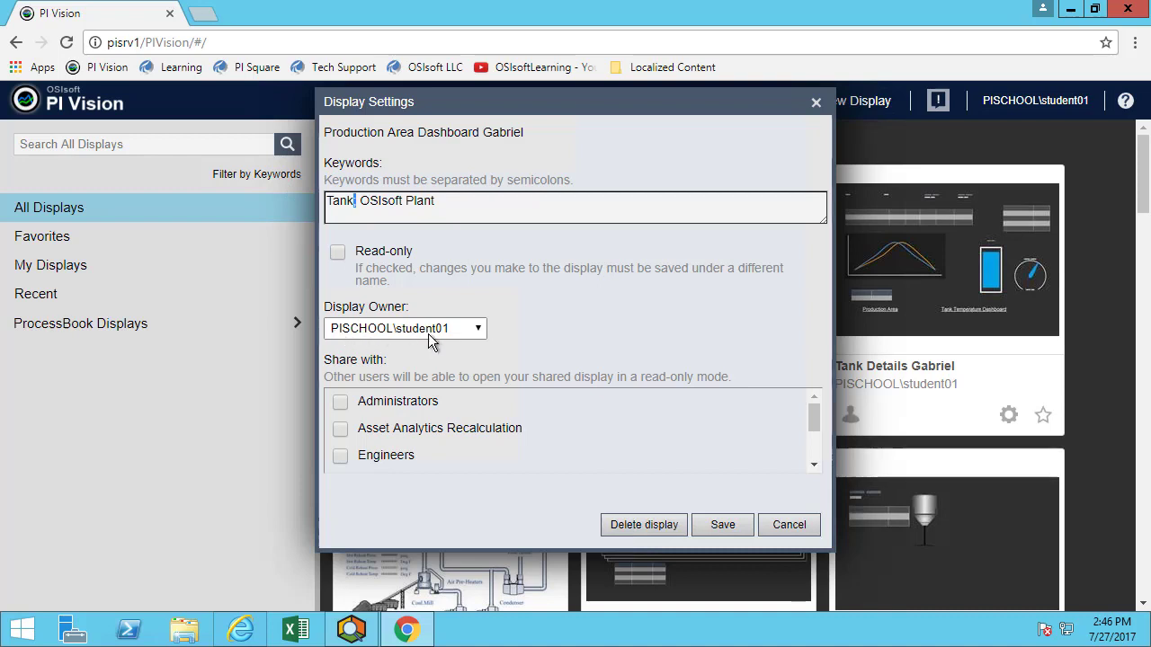
click(367, 308)
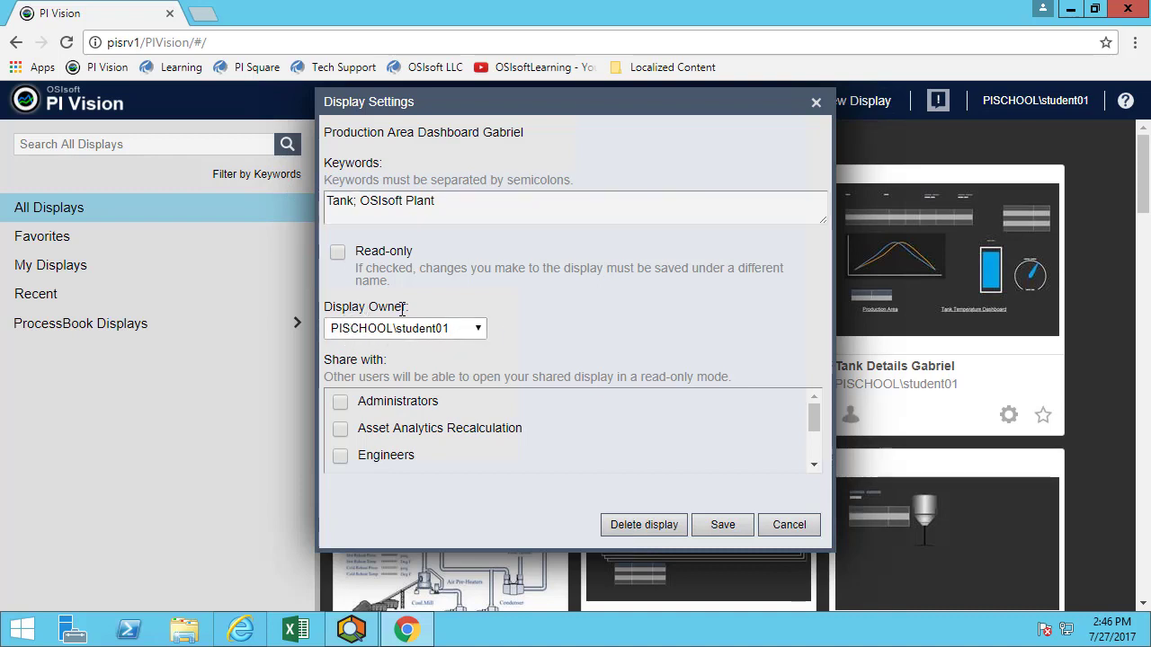
Keep the owner unchanged, share the display with Students and Operators, and save
click(477, 331)
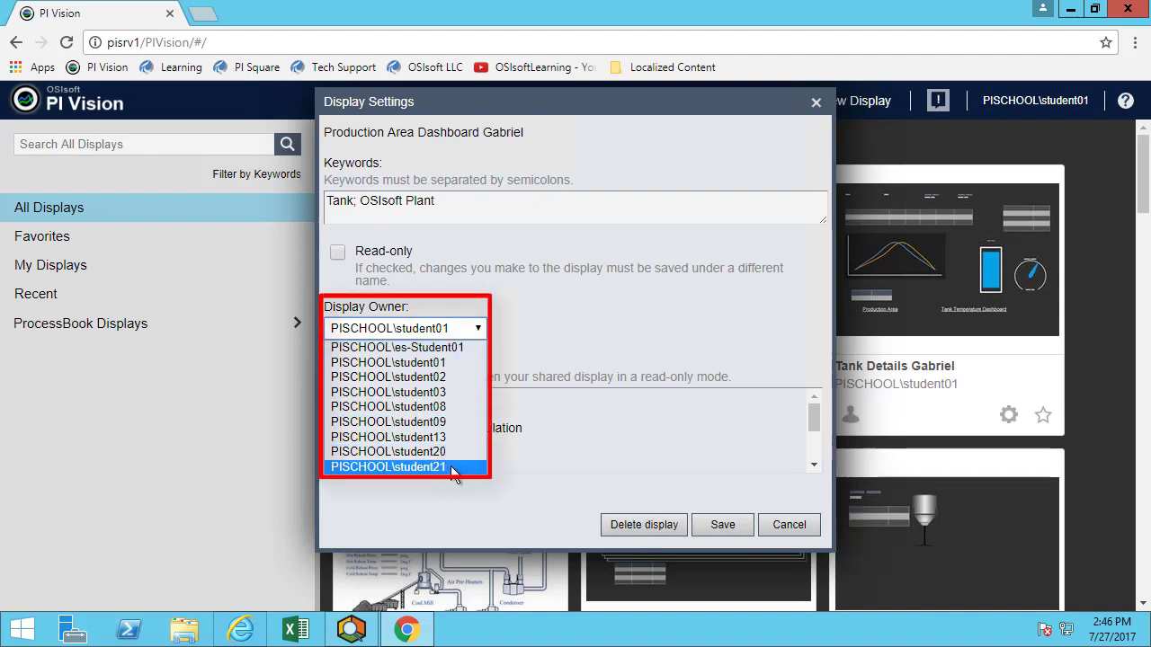
click(497, 346)
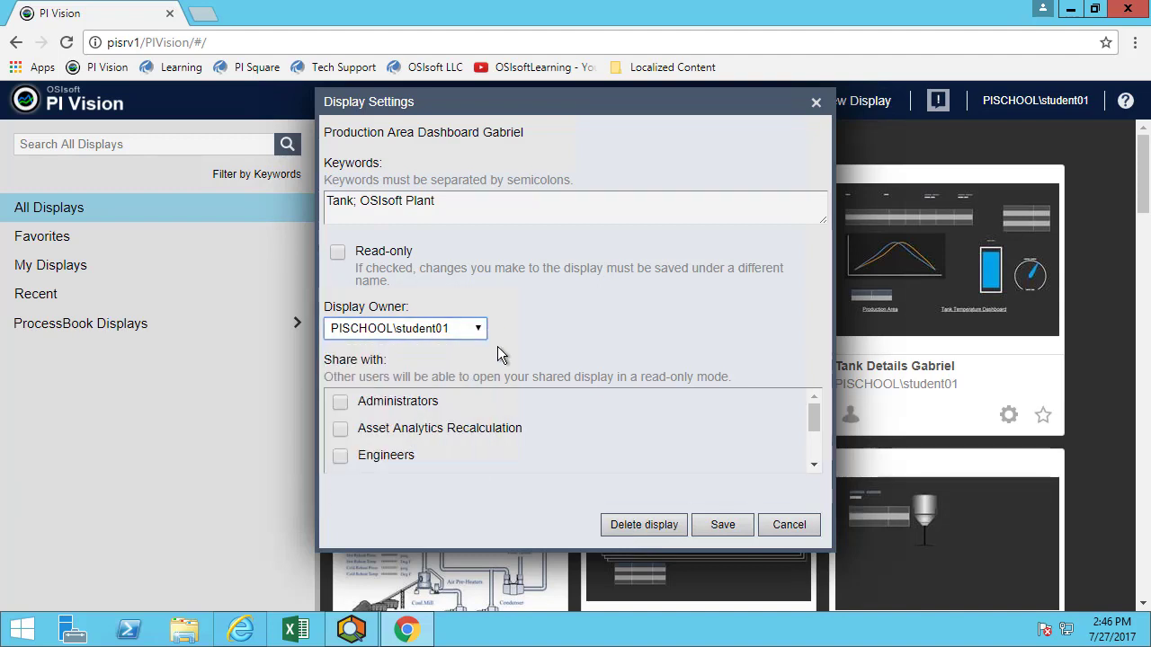
triple_click(498, 352)
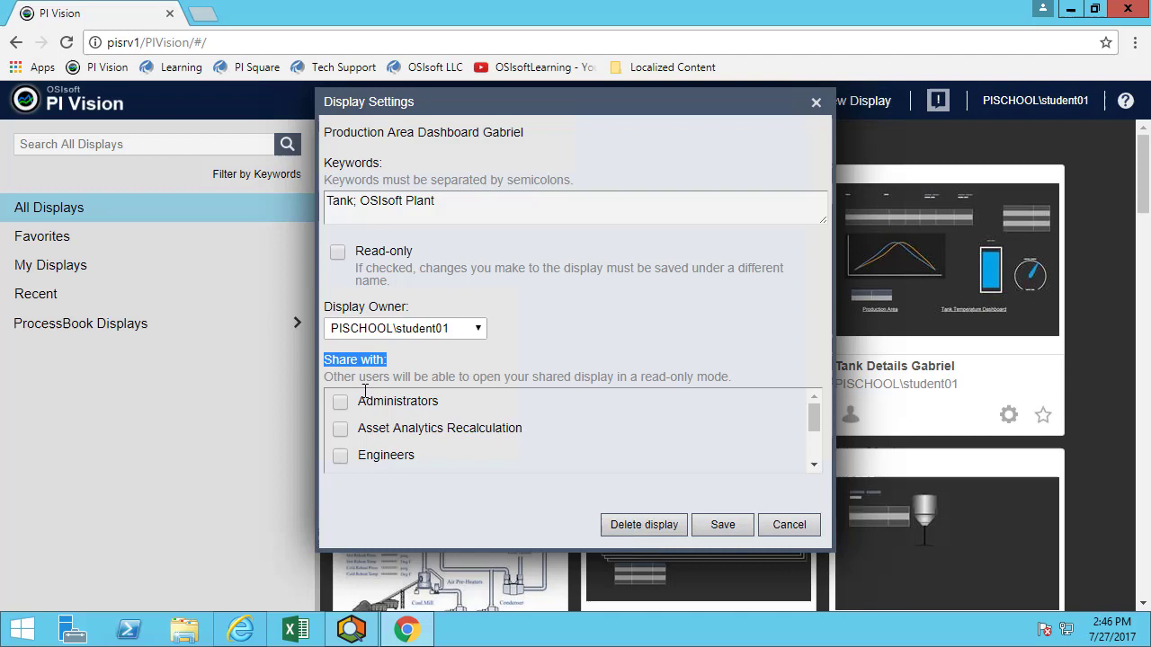
click(406, 434)
scroll(396, 431, down, 3)
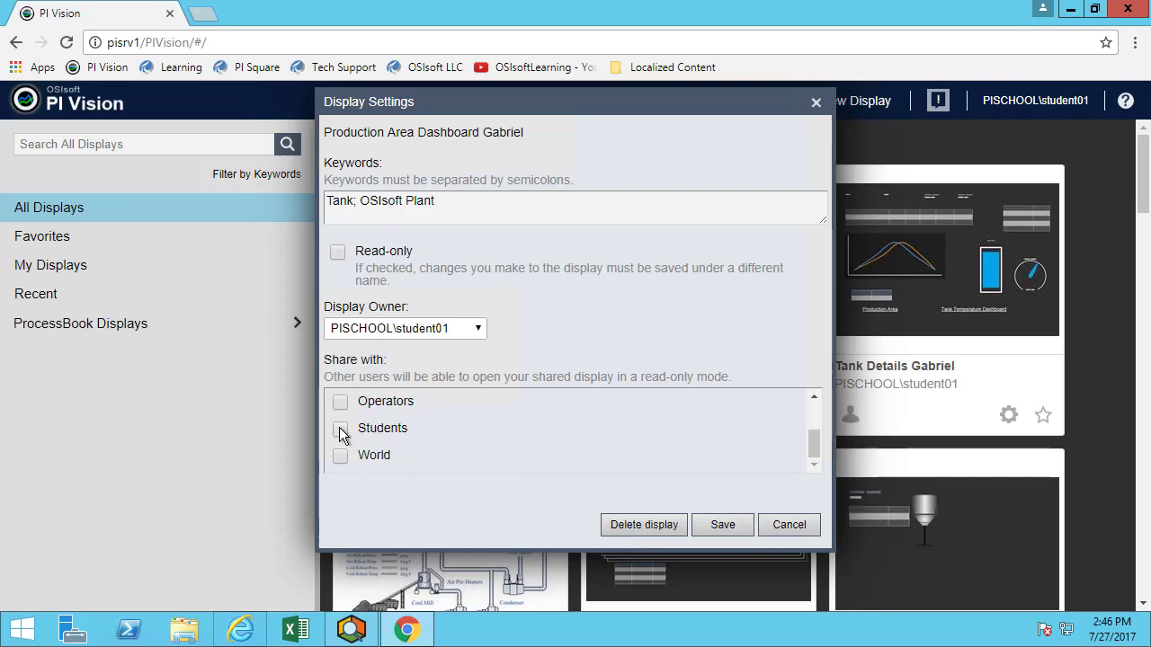
click(340, 429)
click(339, 403)
scroll(347, 424, up, 5)
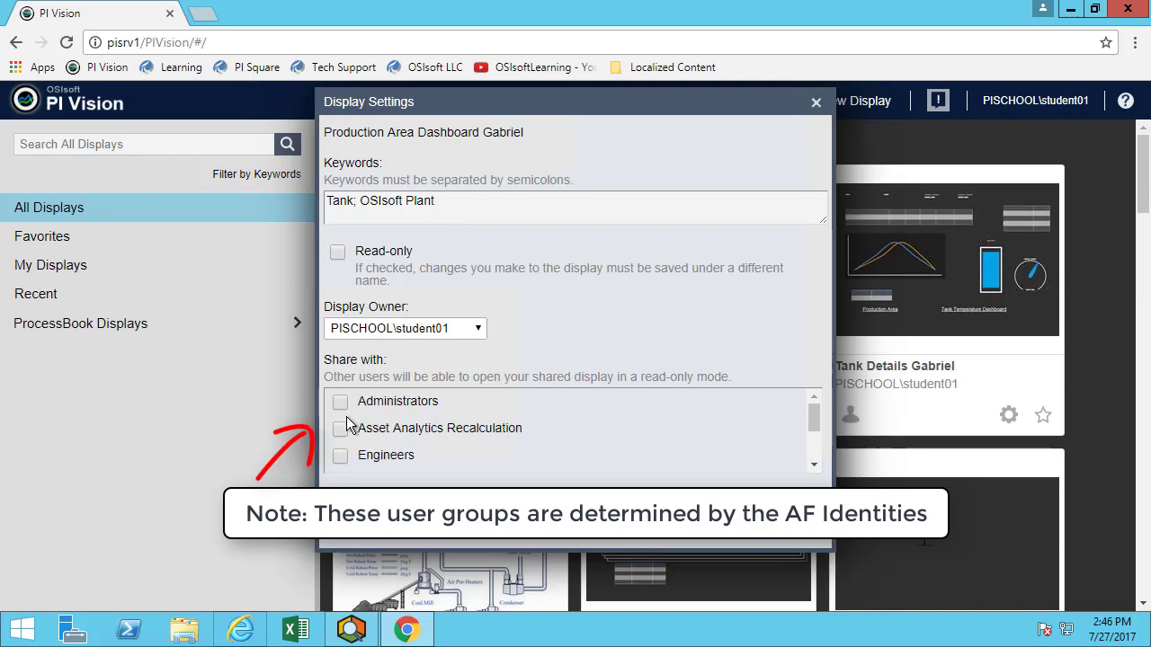
scroll(378, 445, down, 5)
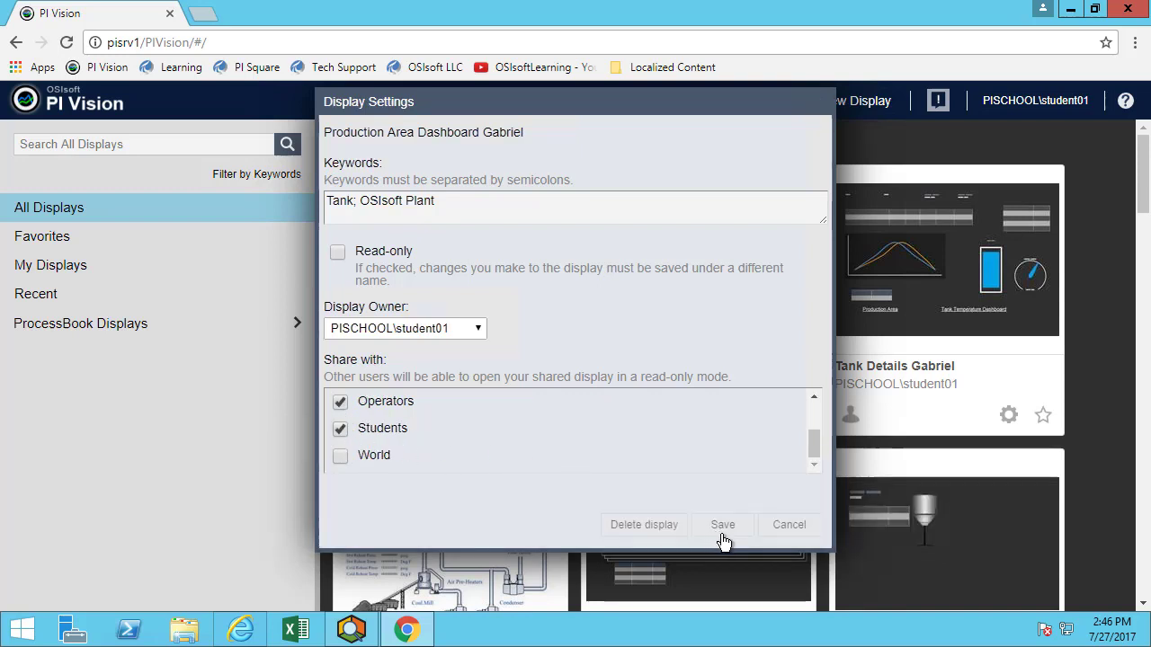
click(722, 529)
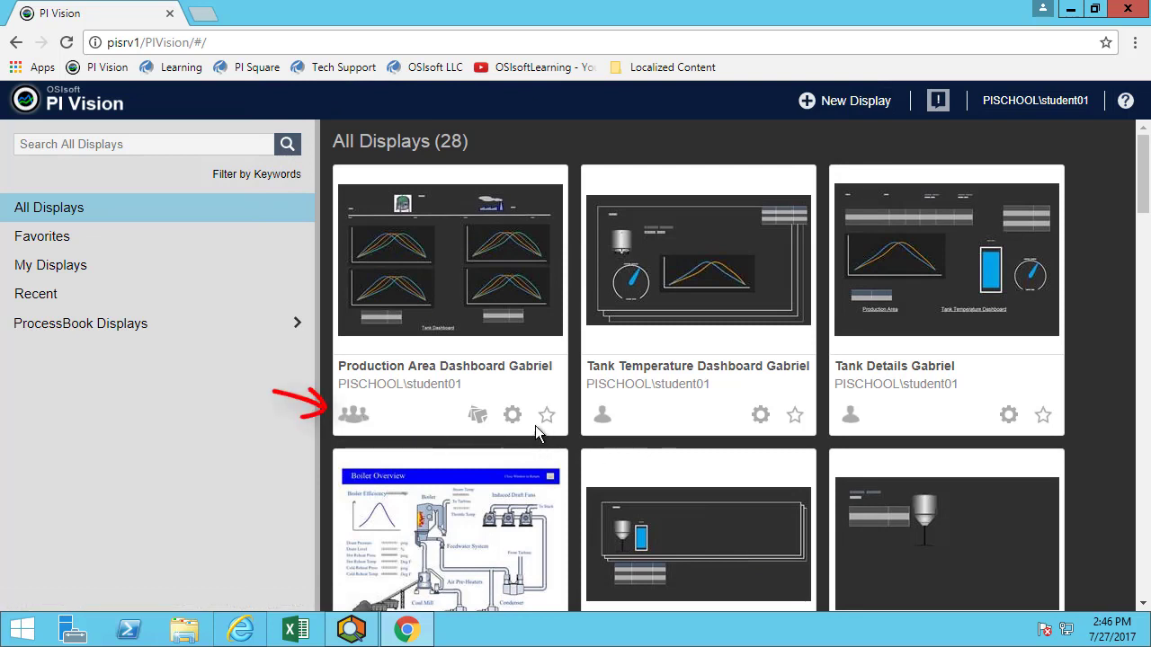
Reopen the Production Area Dashboard settings to review them, then close without saving
click(513, 416)
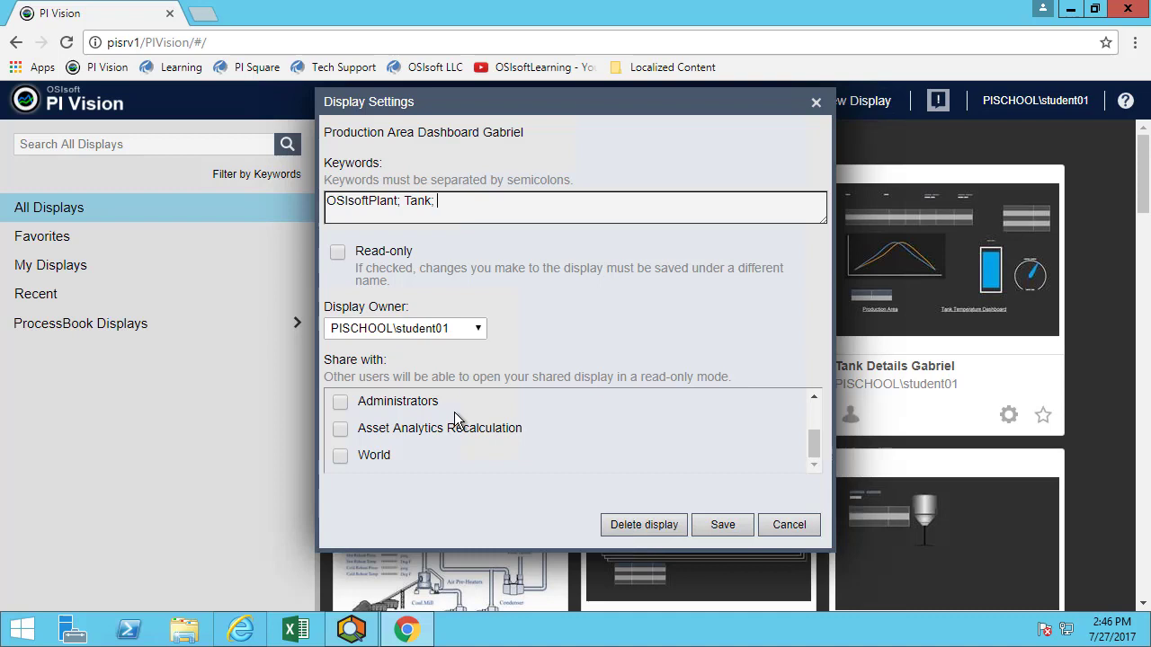
scroll(440, 450, up, 2)
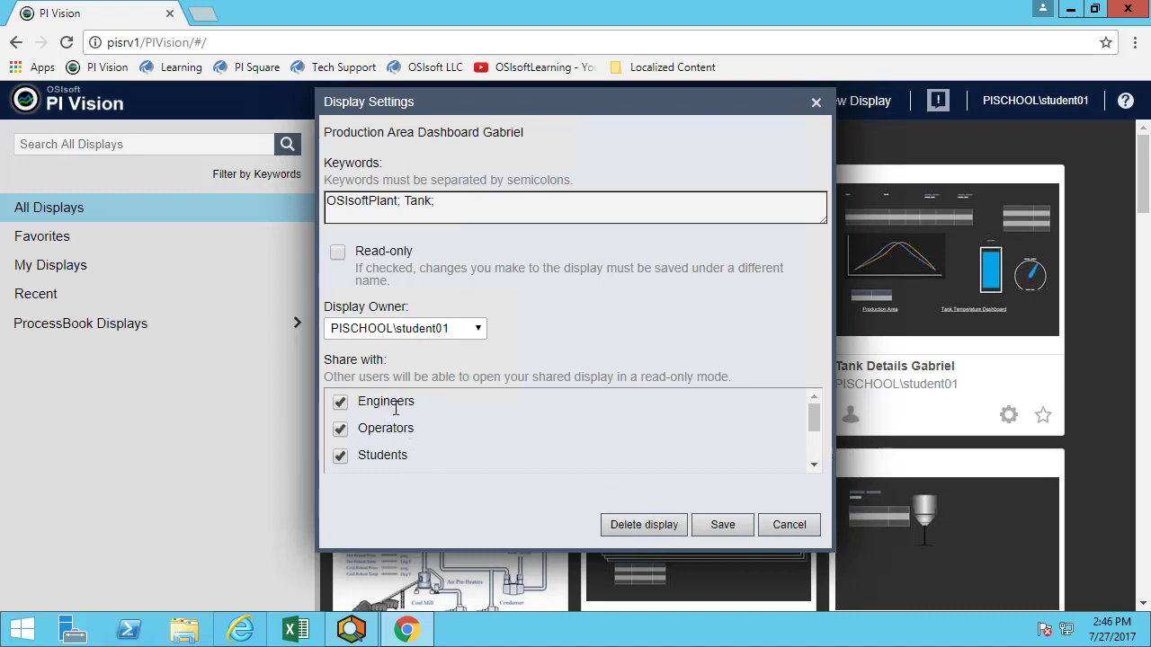
click(789, 524)
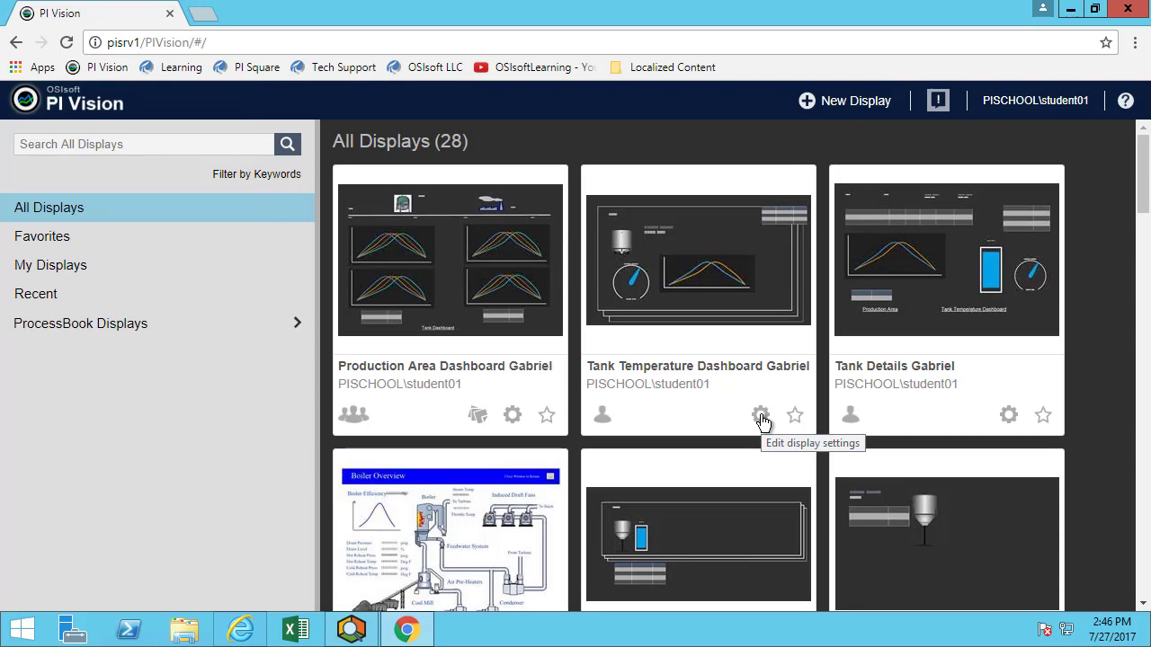
Share the Tank Temperature Dashboard with the World group and save
click(761, 416)
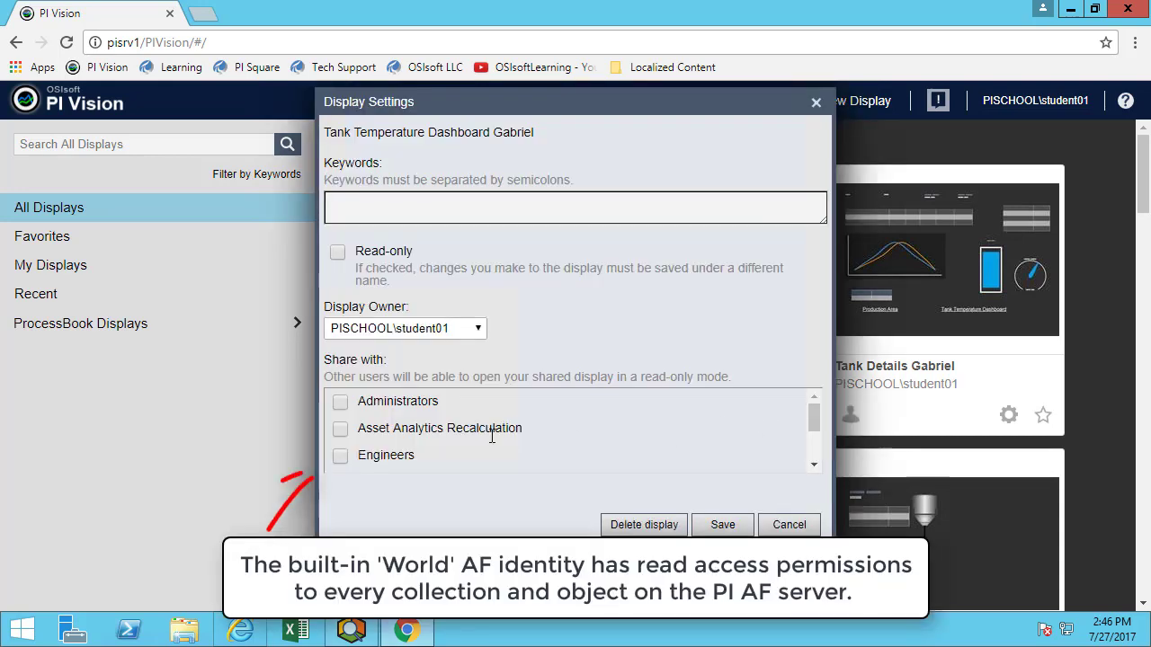
scroll(491, 435, down, 3)
click(341, 457)
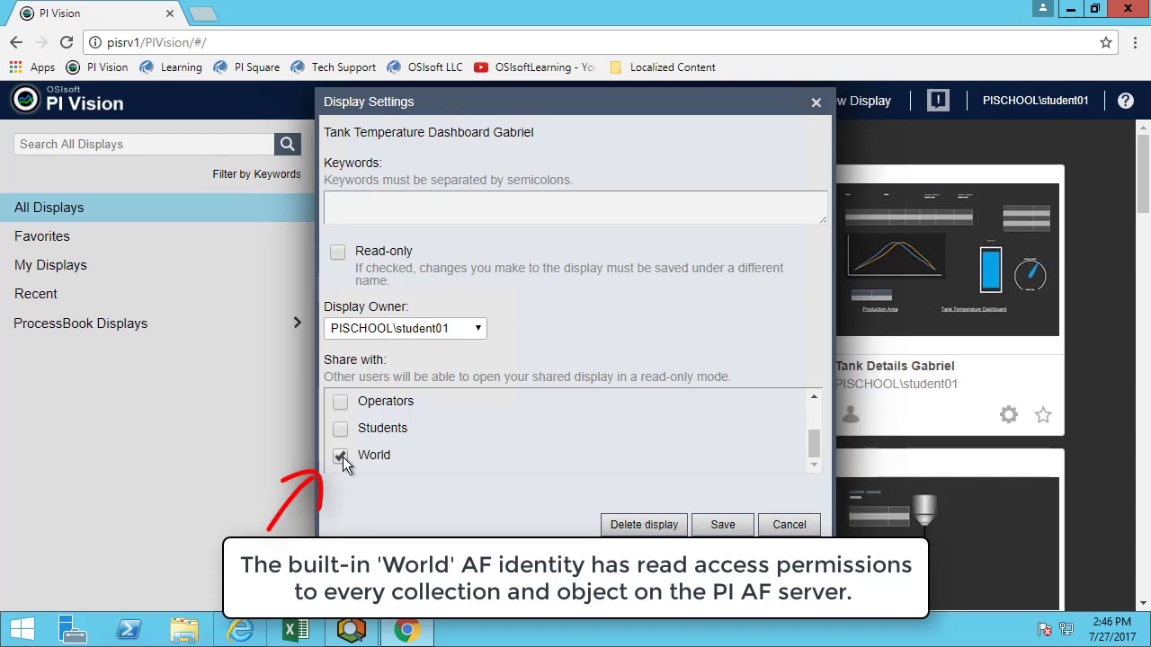
click(723, 525)
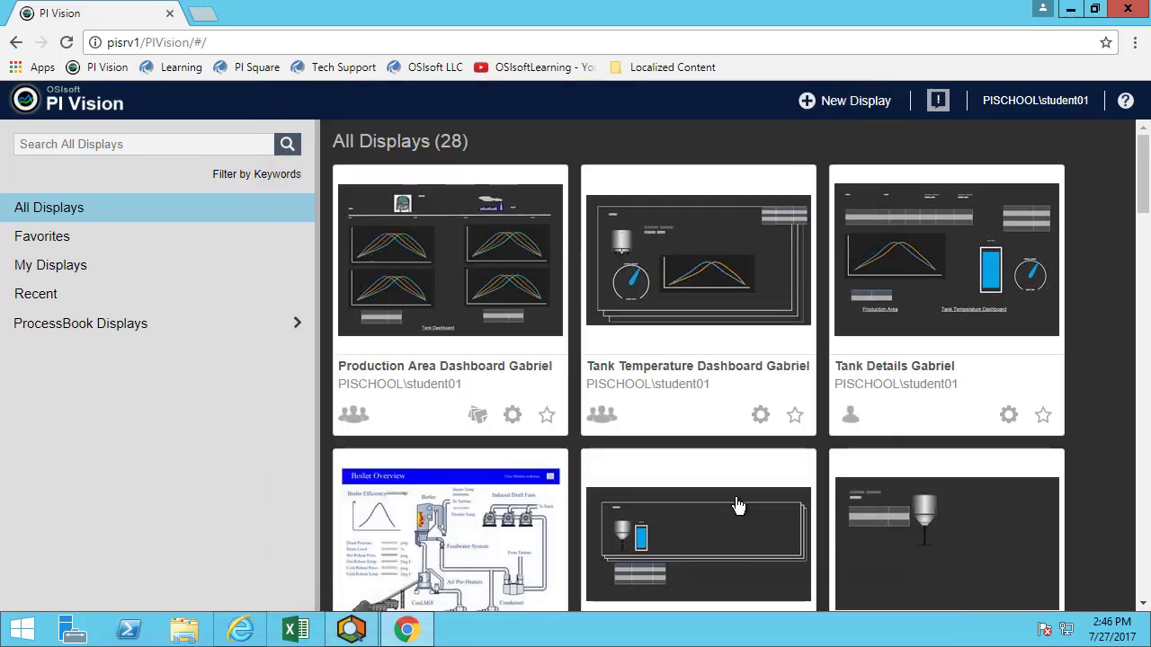
Share the Tank Details display with the World group and save
click(1008, 416)
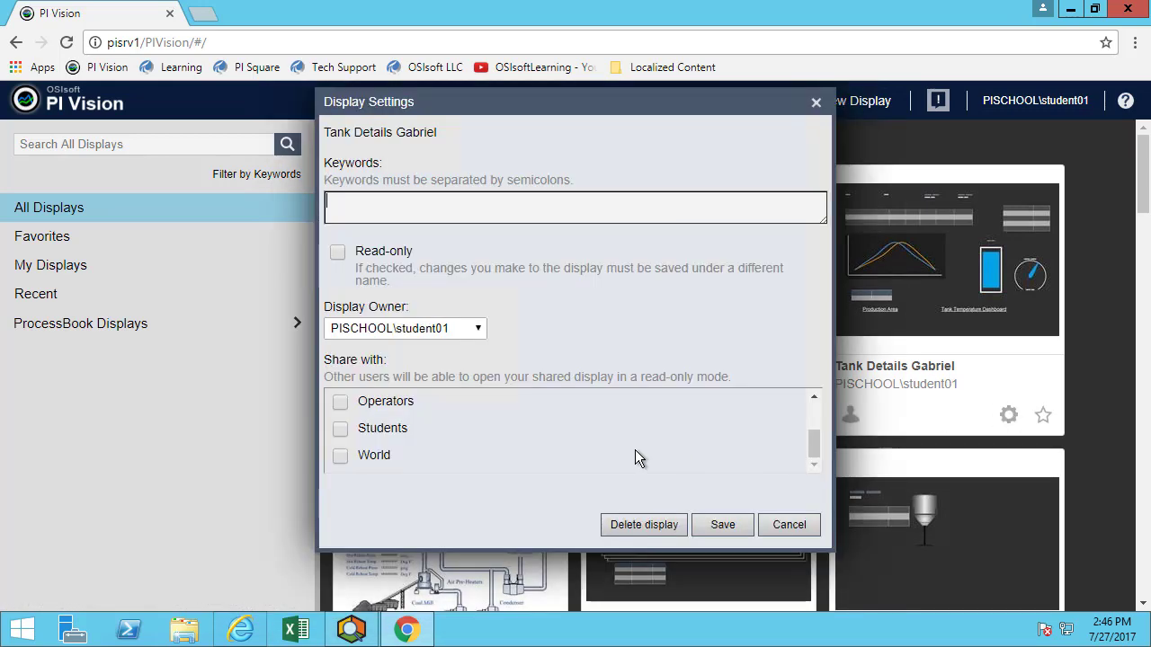
click(339, 457)
click(735, 530)
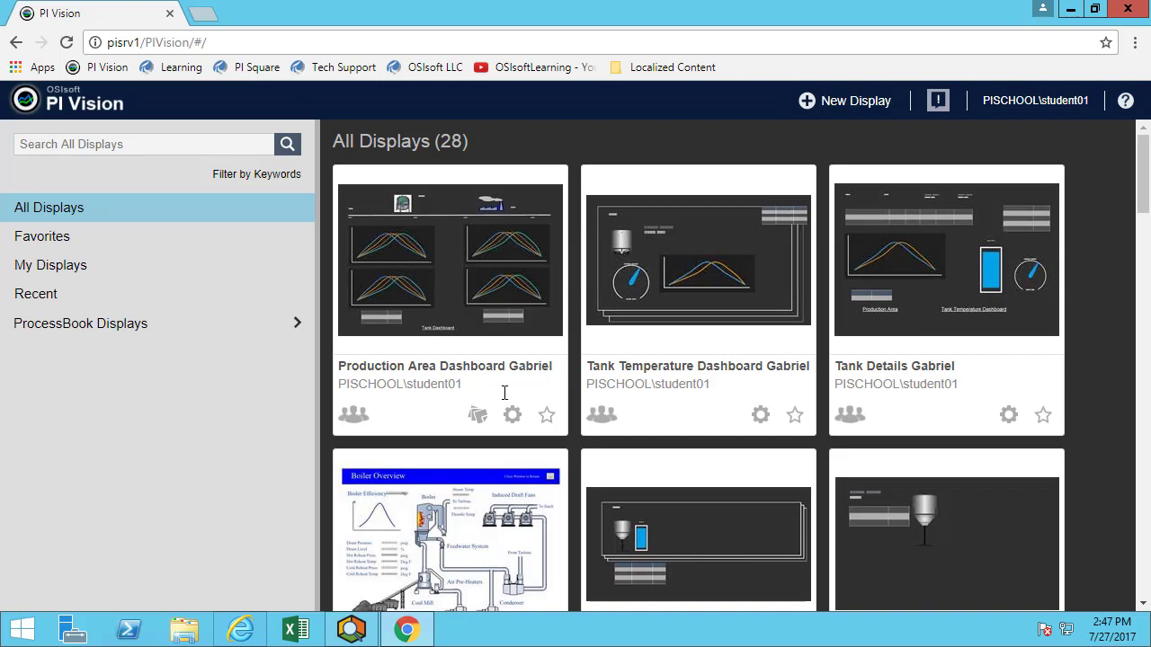
Star the Production Area display, then scroll through the eight-display Favorites list
click(546, 416)
click(40, 241)
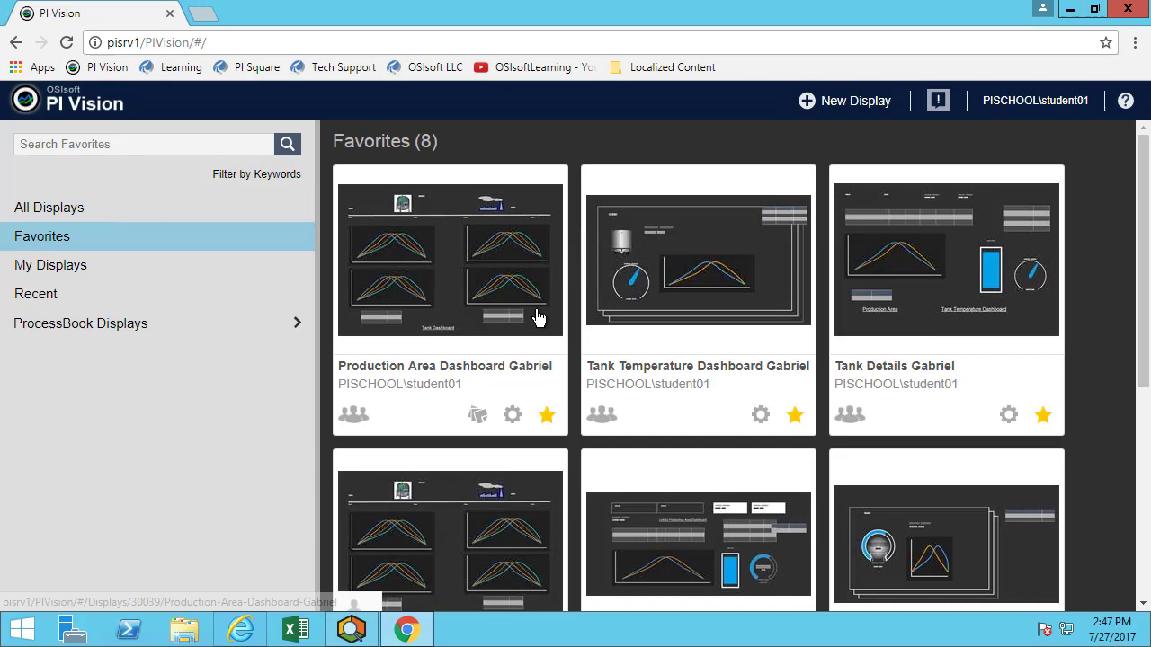
scroll(558, 351, down, 3)
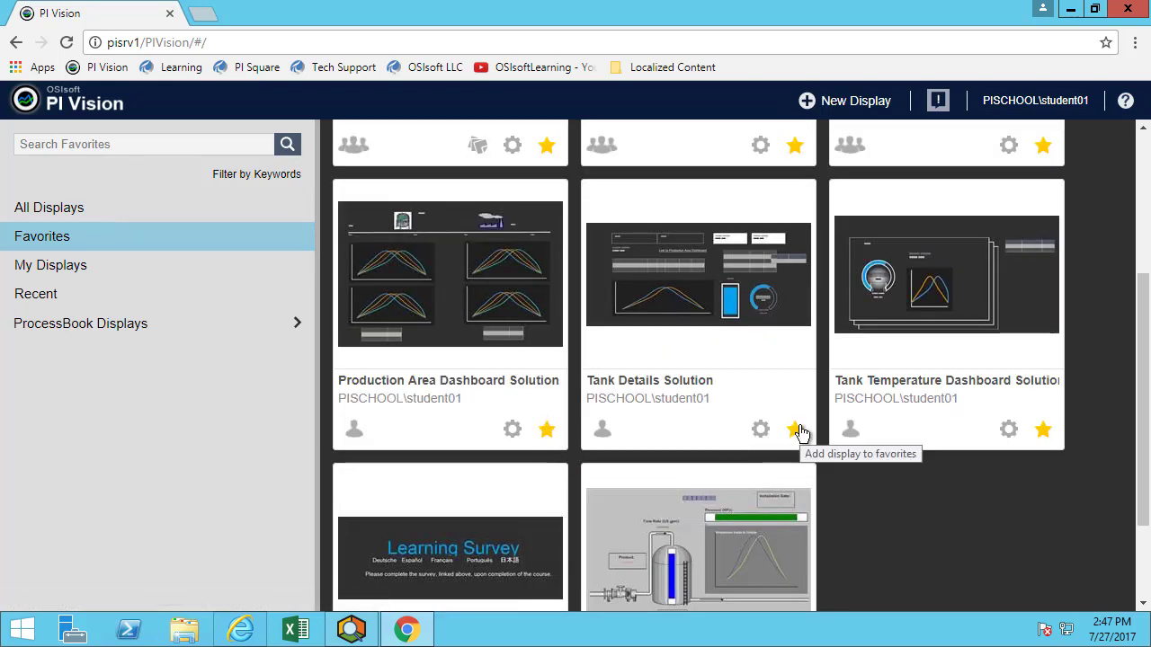
scroll(799, 589, down, 2)
scroll(797, 584, up, 4)
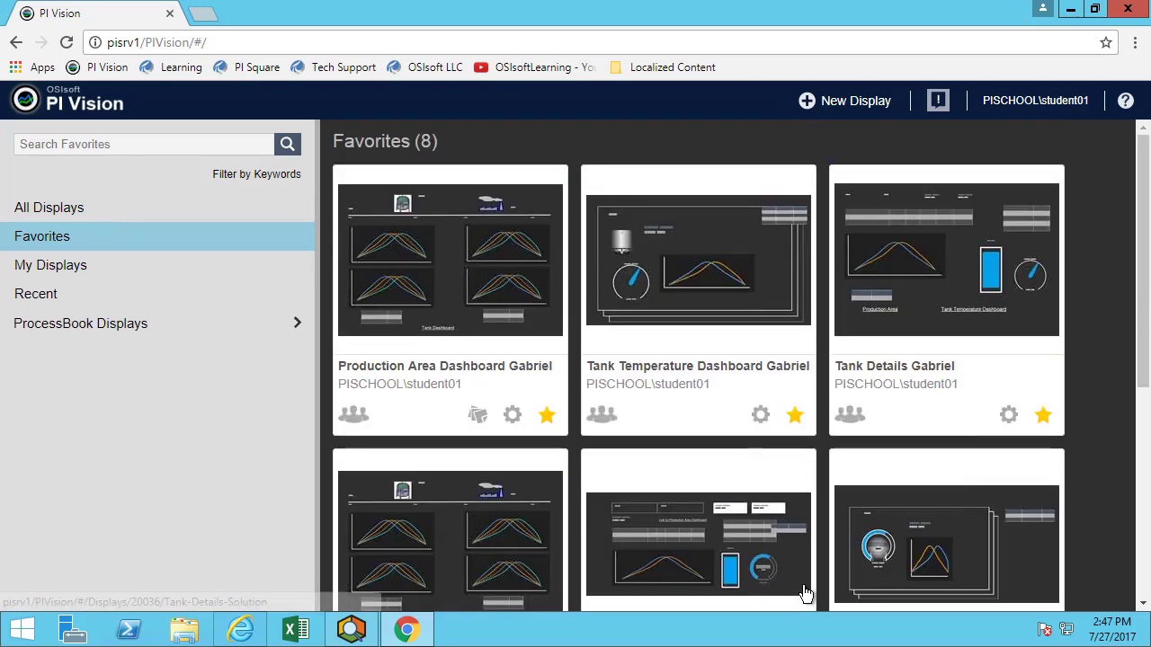
From All Displays, reopen Production Area Dashboard Gabriel's settings and save its OSIsoftPlant and Tank keywords
click(95, 215)
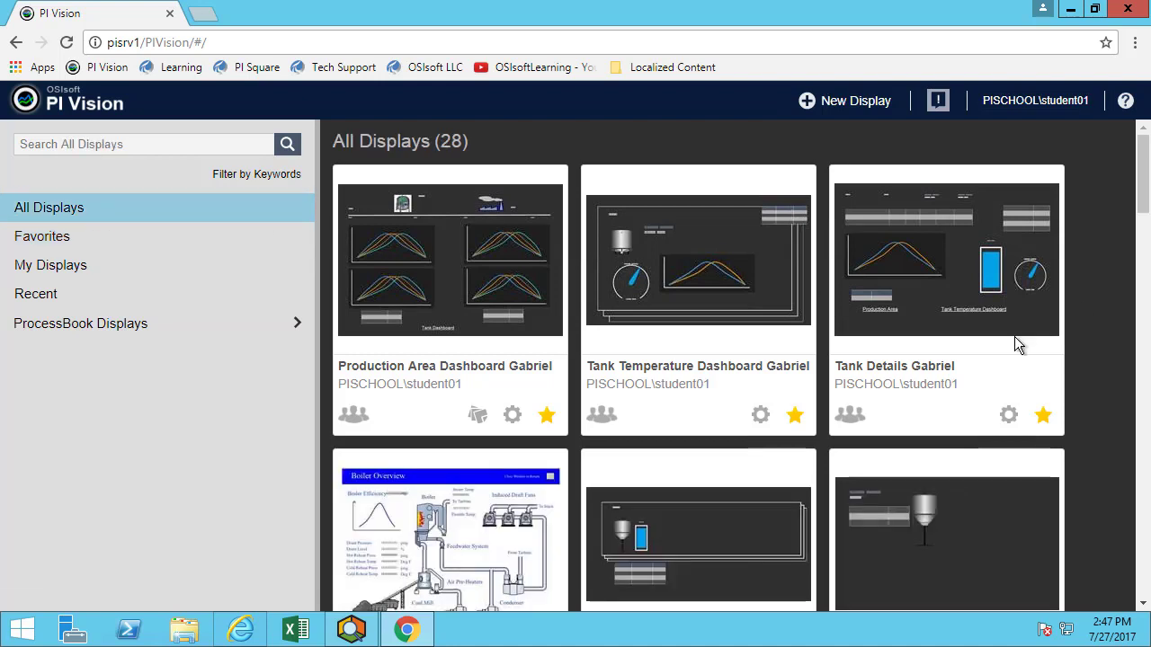
click(148, 143)
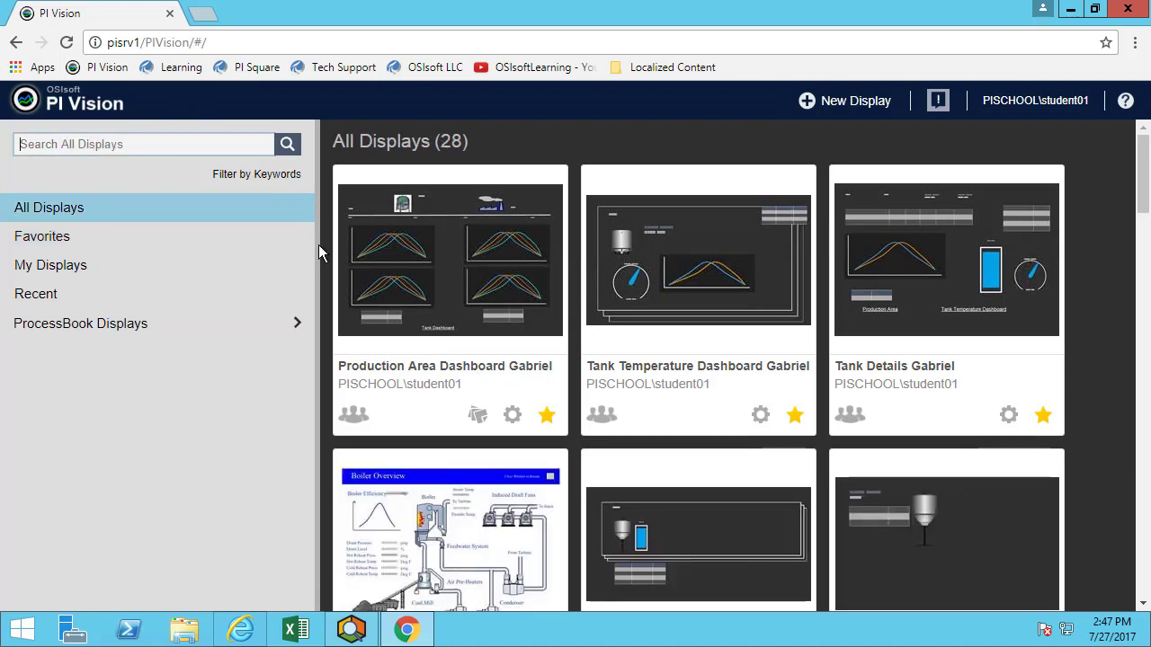
click(512, 410)
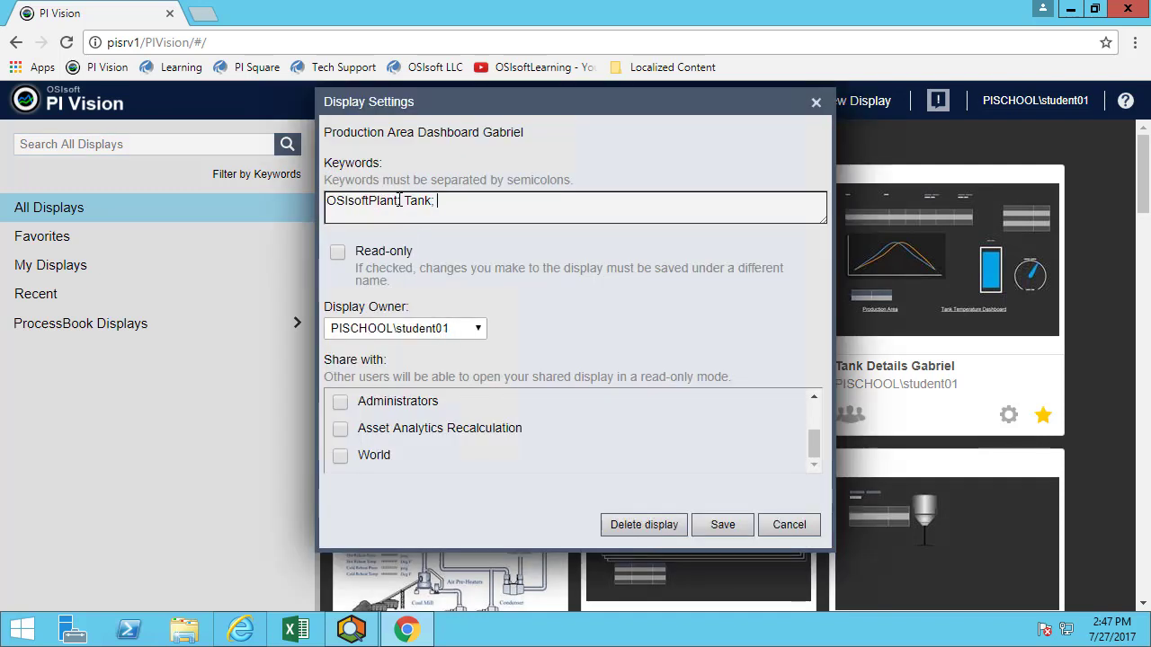
click(730, 527)
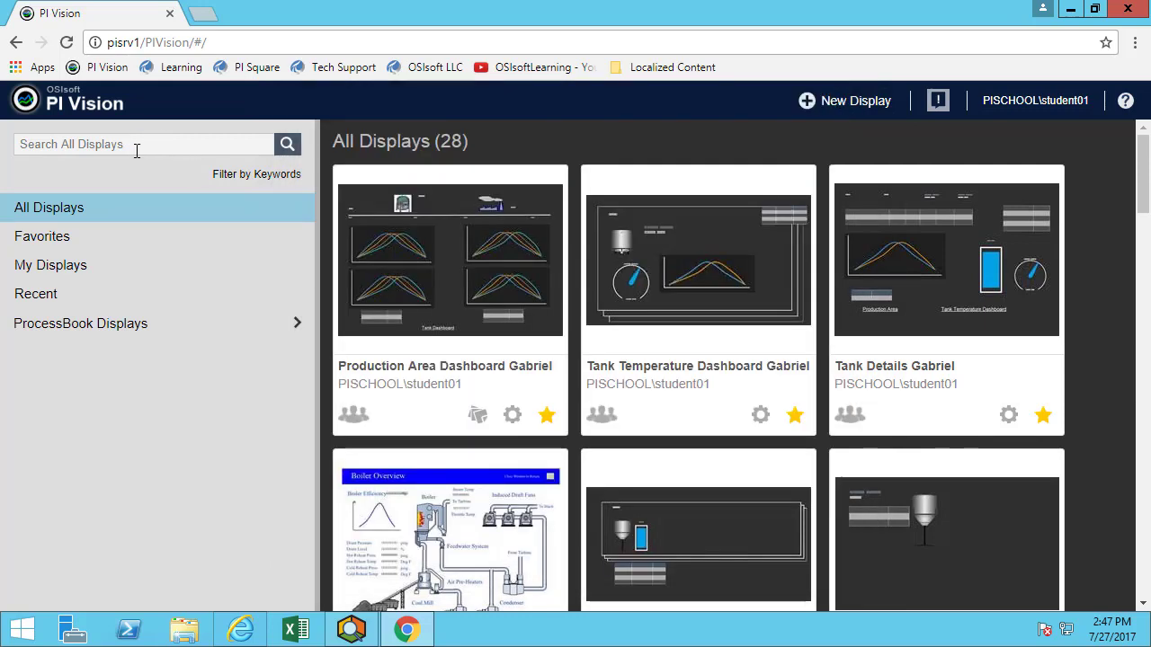
click(244, 178)
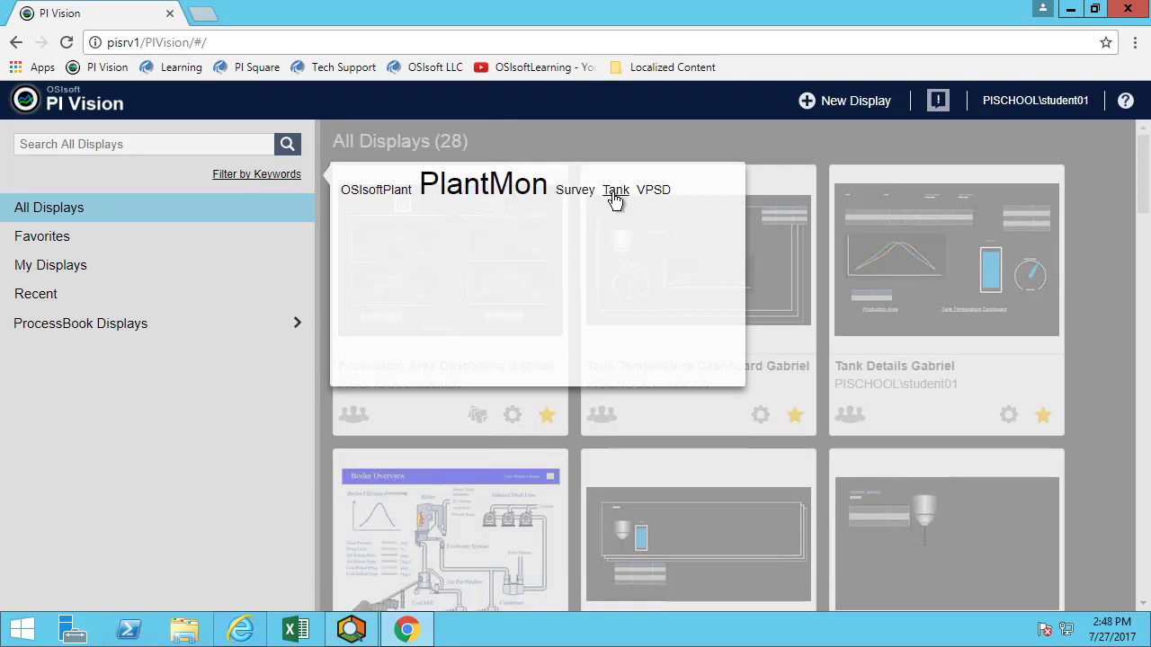
click(375, 189)
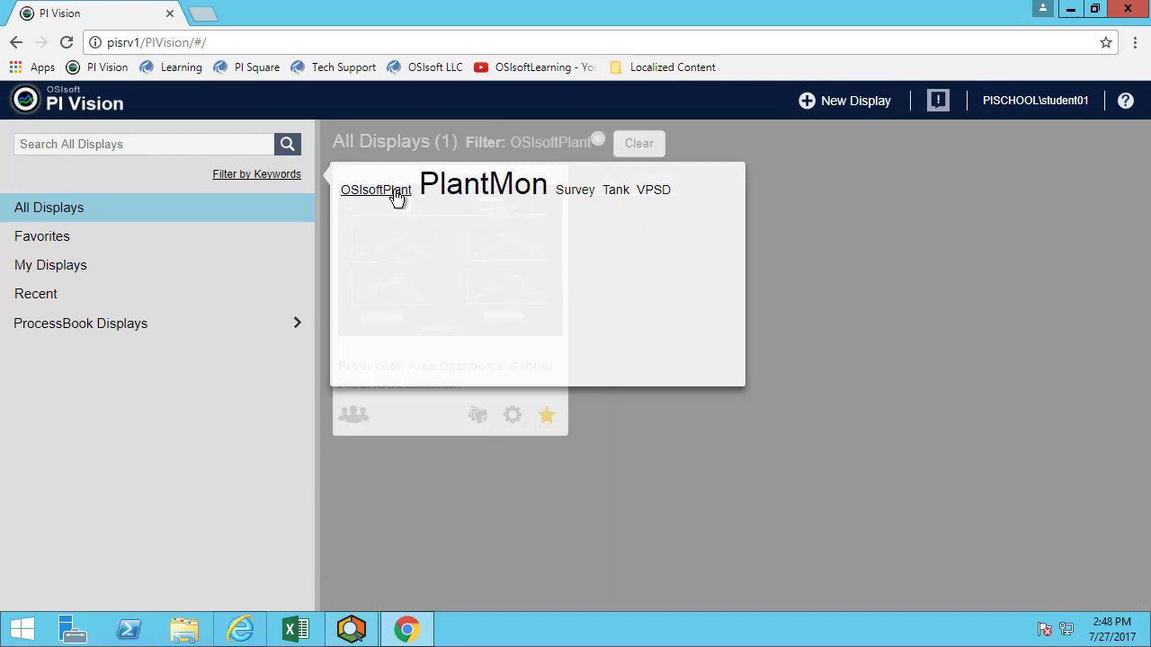
click(789, 203)
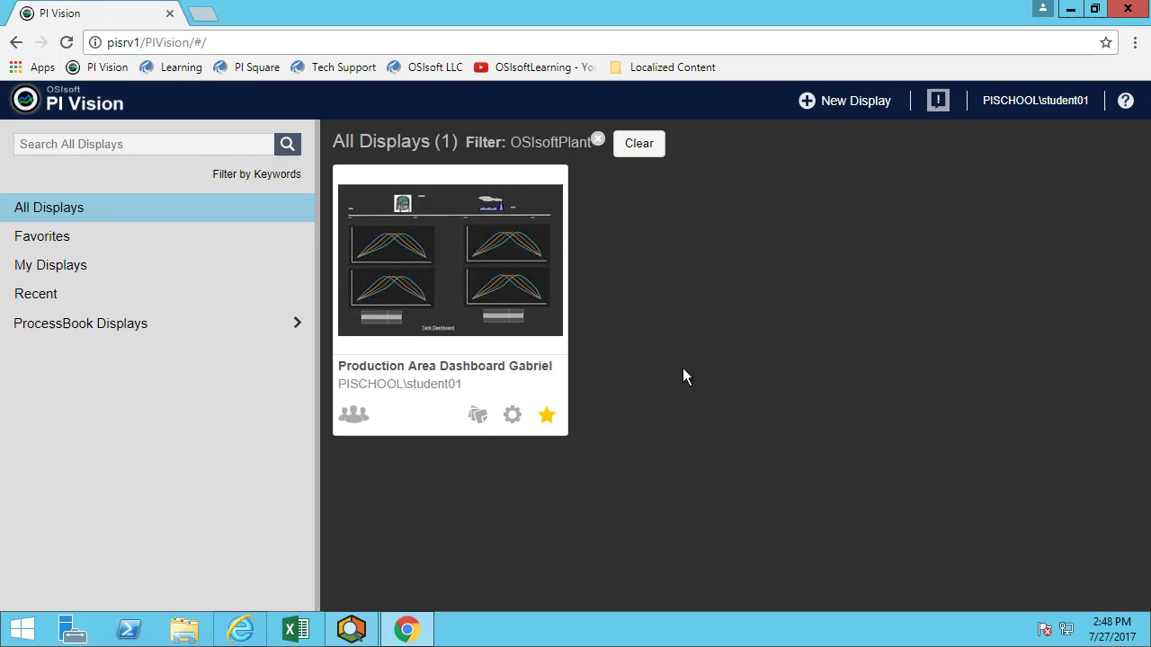
click(597, 139)
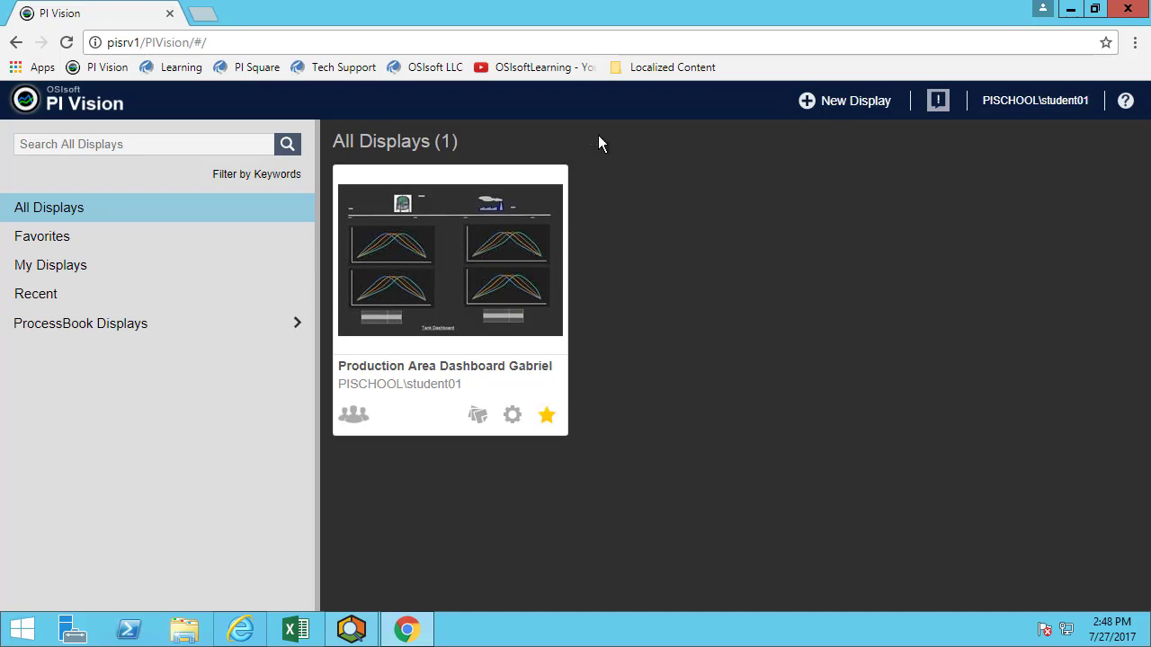
Filter All Displays by the PlantMon keyword and scroll through the five matching displays
click(281, 177)
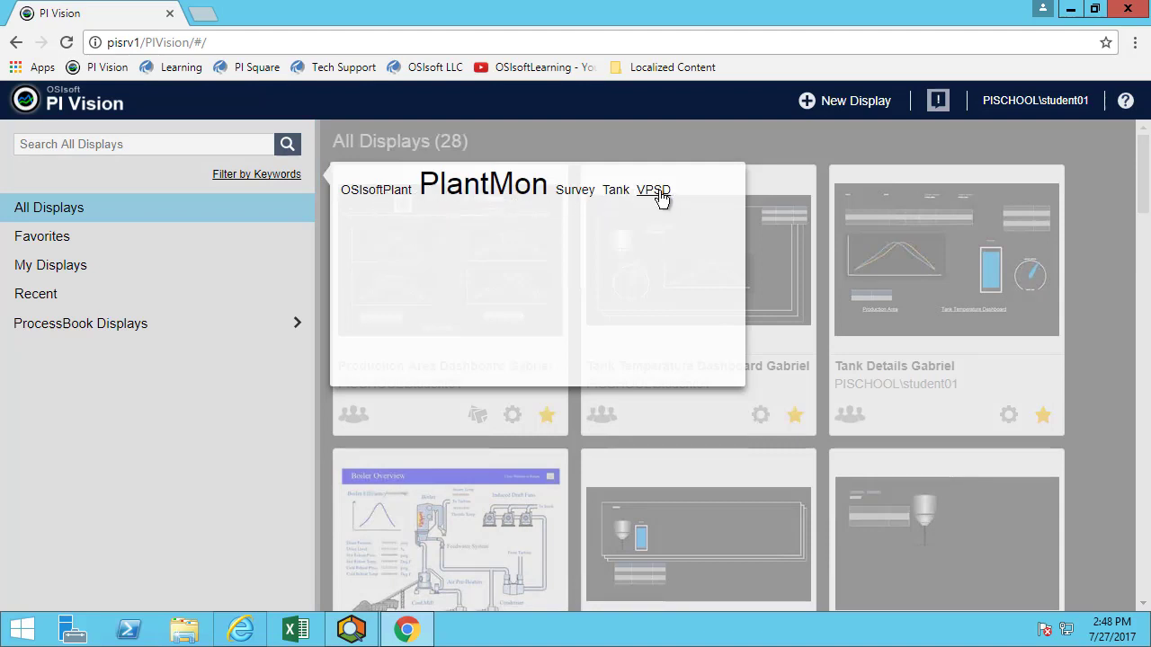
click(465, 190)
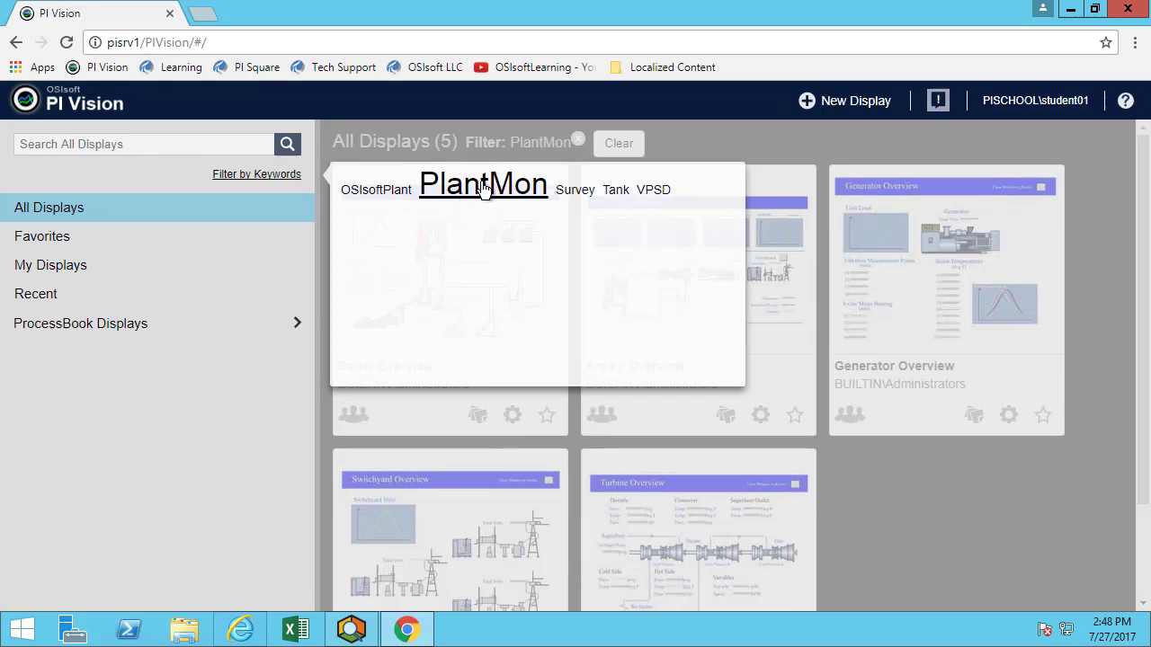
click(627, 172)
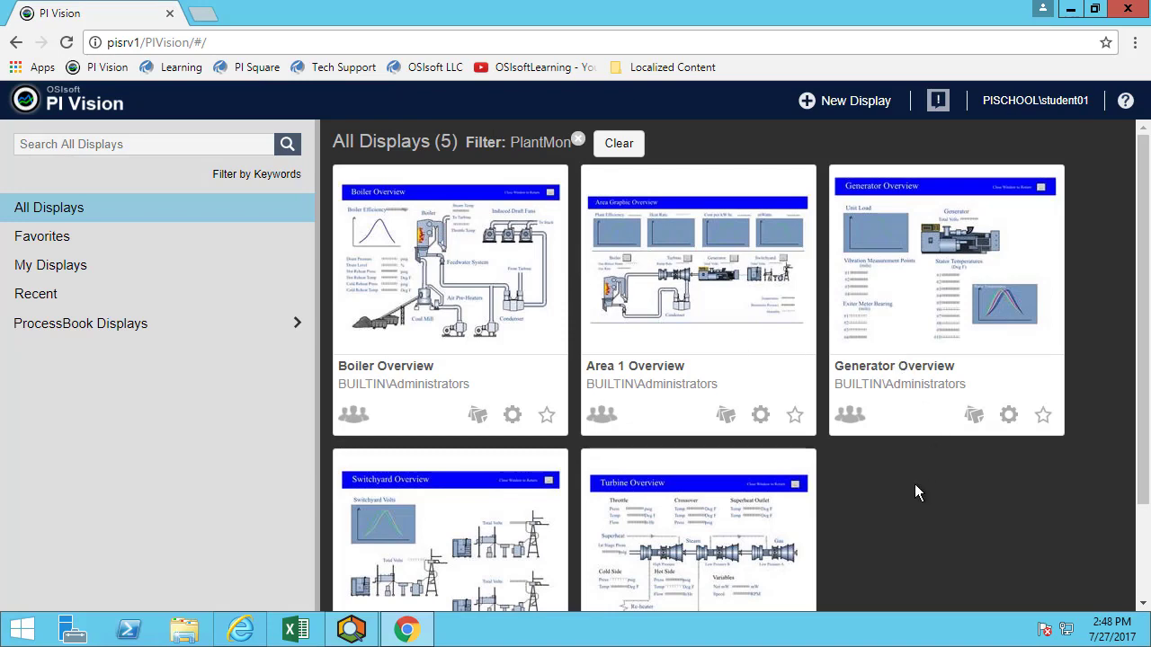
scroll(914, 483, down, 1)
scroll(917, 478, down, 1)
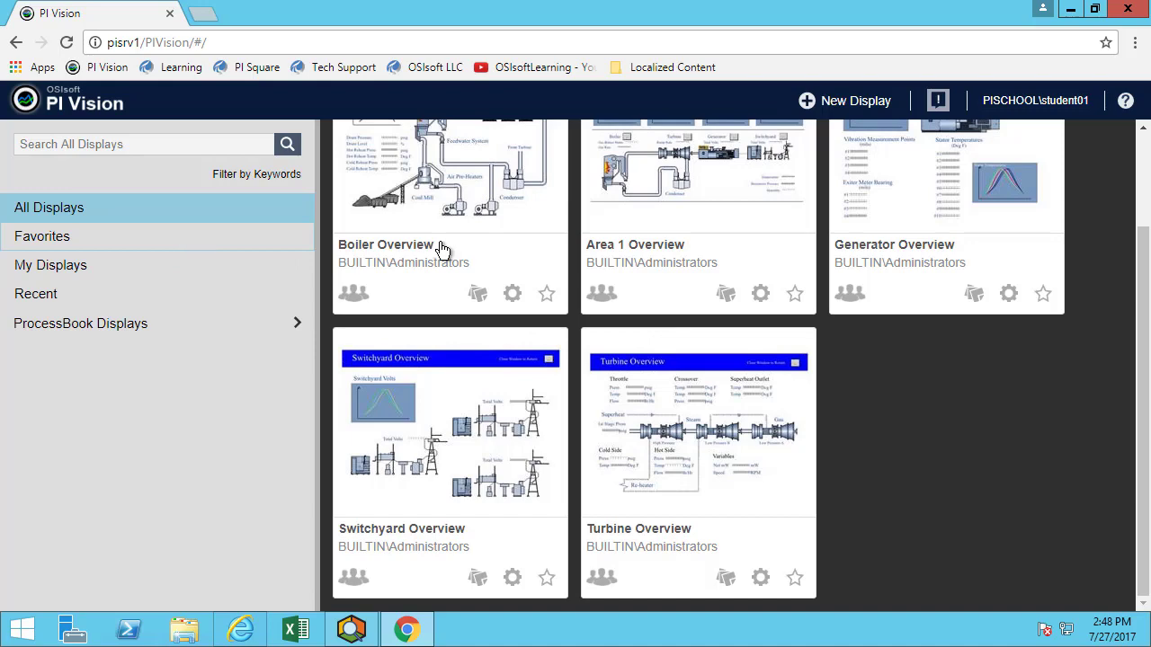
Star Boiler Overview, open it from the nine-display Favorites list, then return to the display list
click(547, 293)
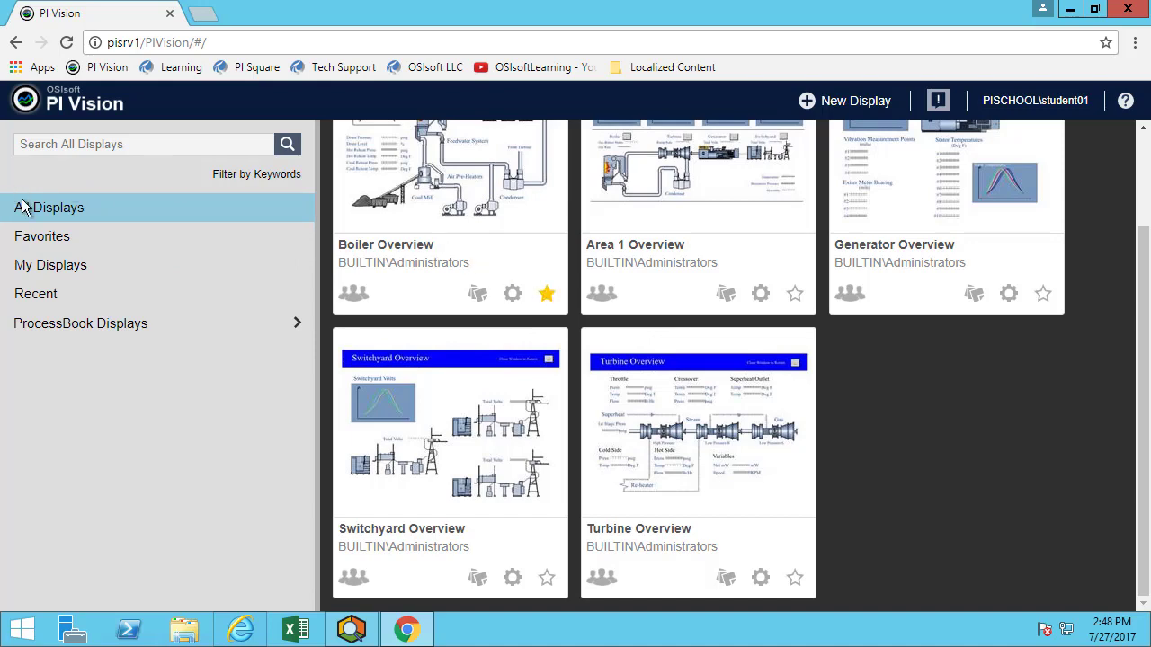
click(59, 237)
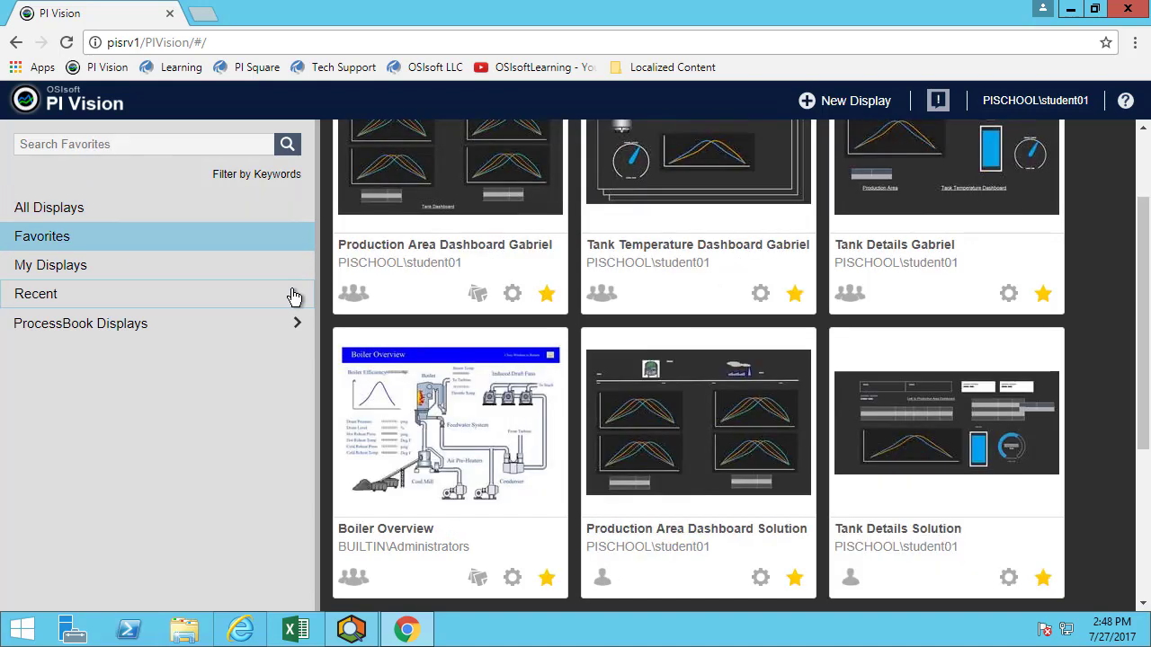
click(519, 440)
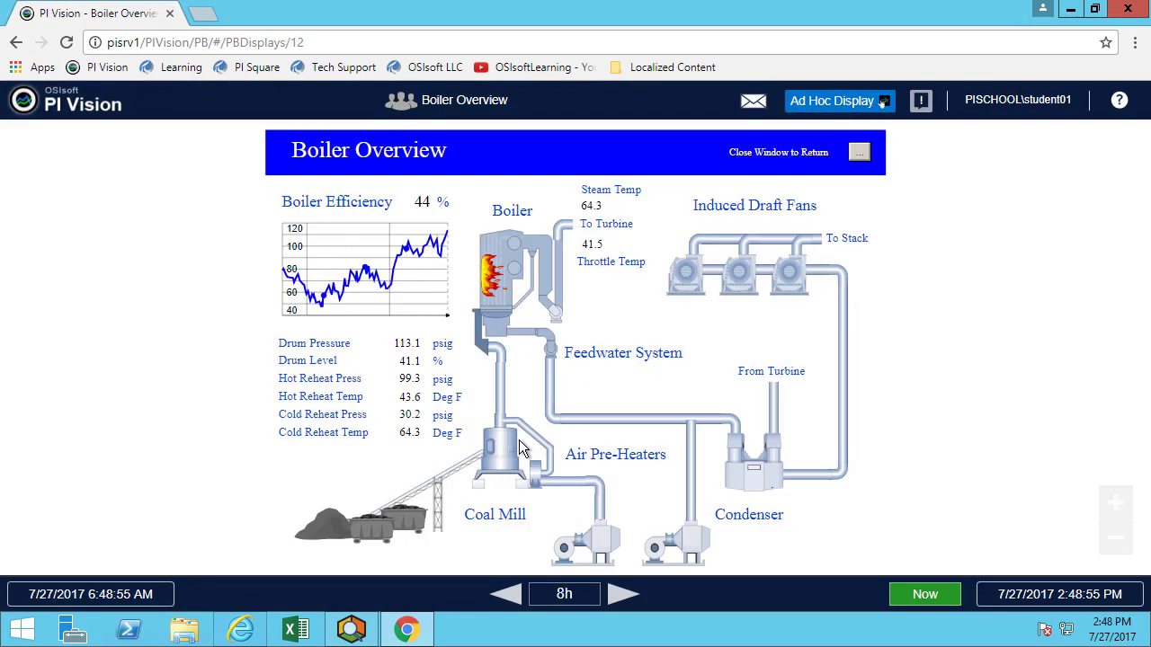
click(34, 97)
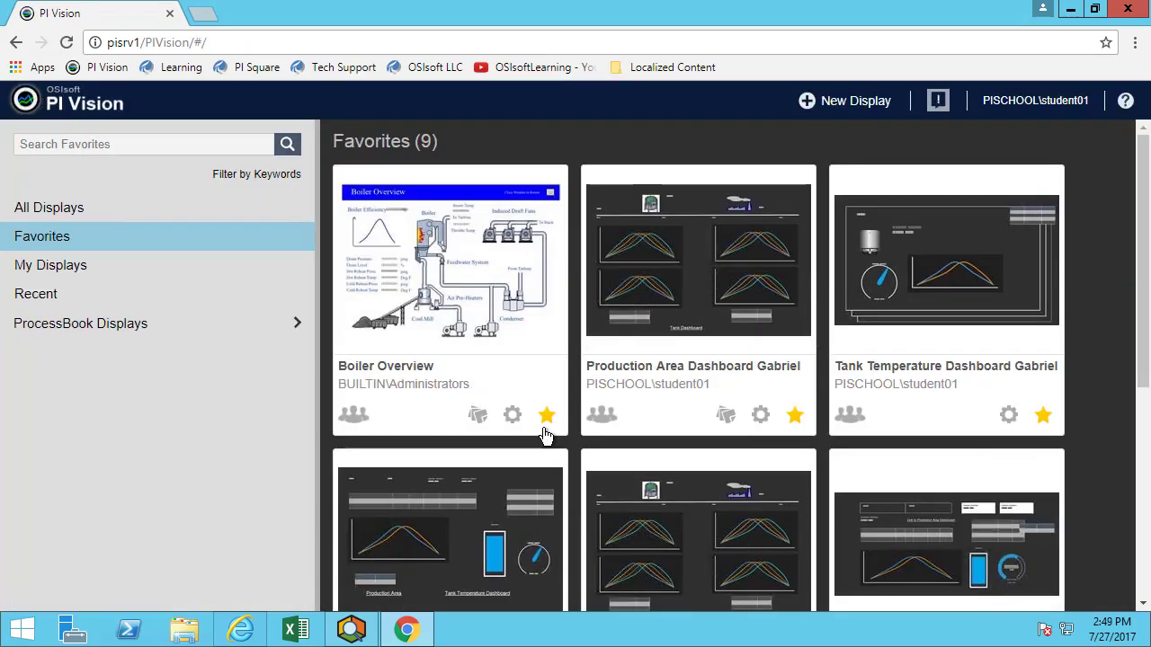
click(511, 415)
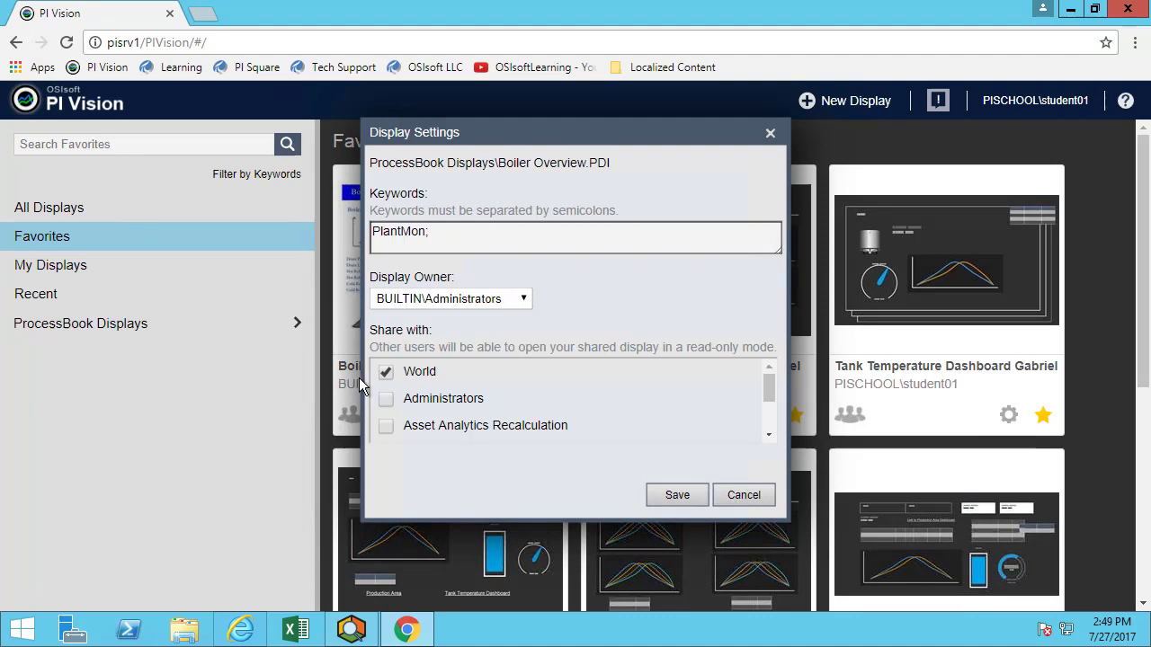
scroll(432, 396, down, 5)
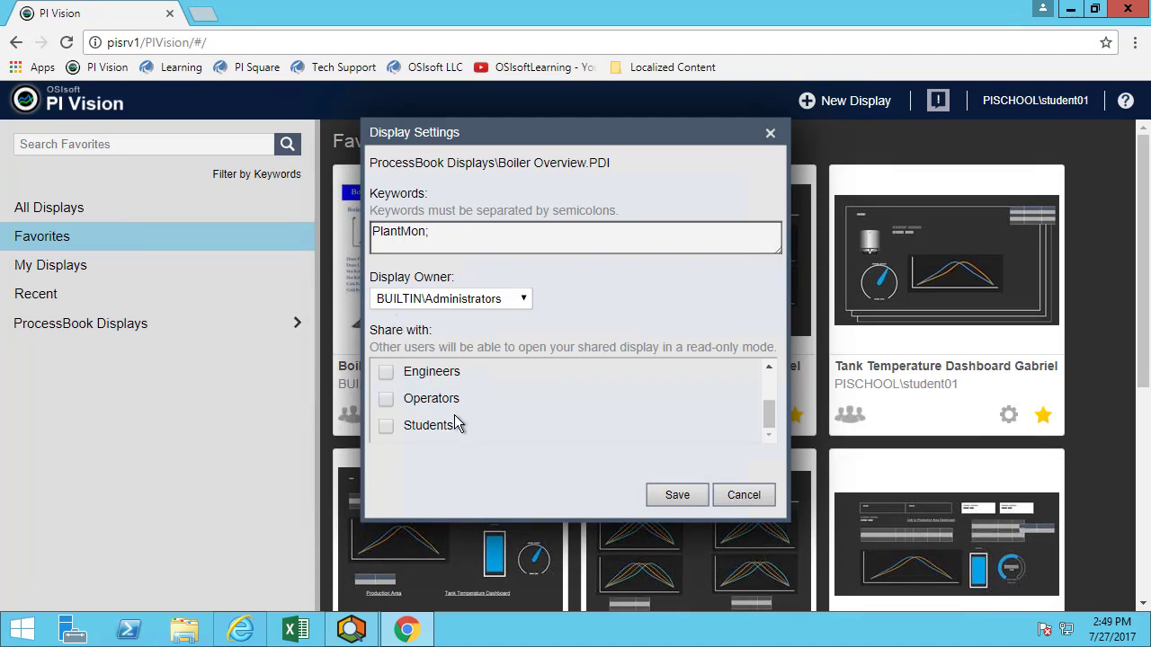
scroll(454, 422, up, 5)
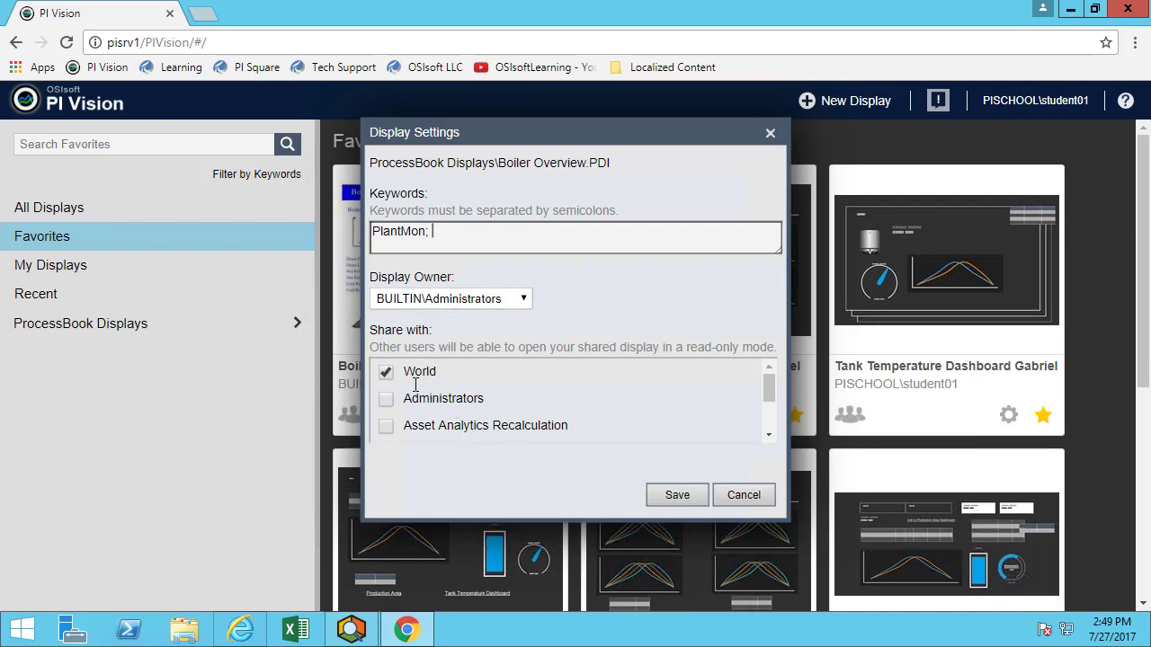
scroll(447, 401, down, 3)
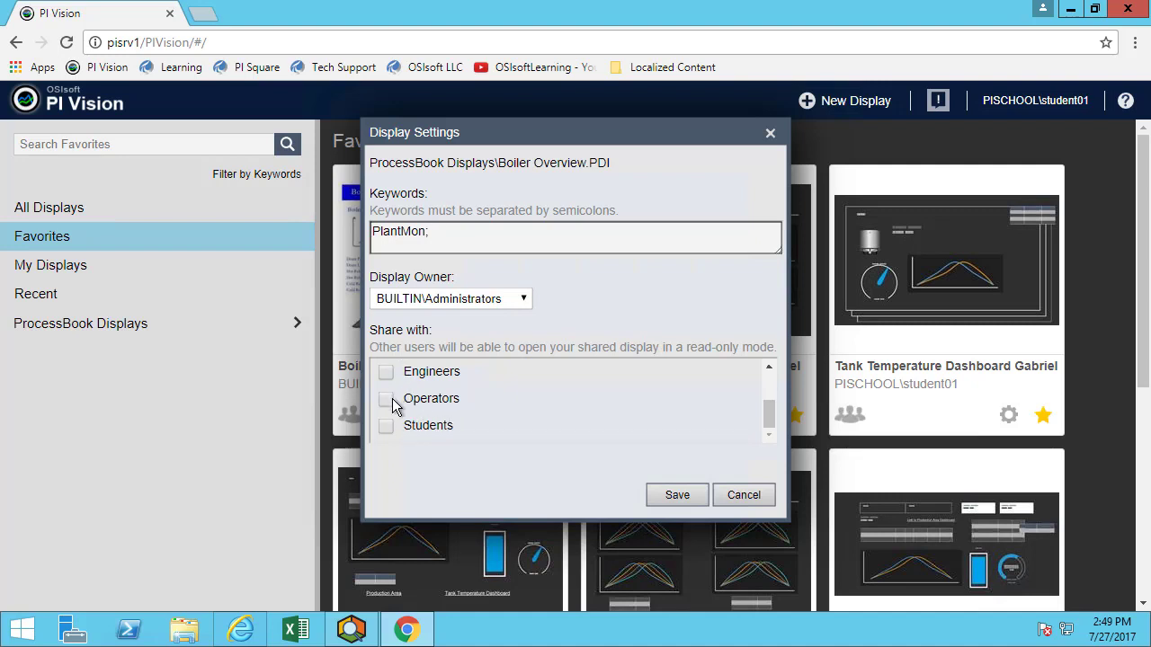
click(743, 496)
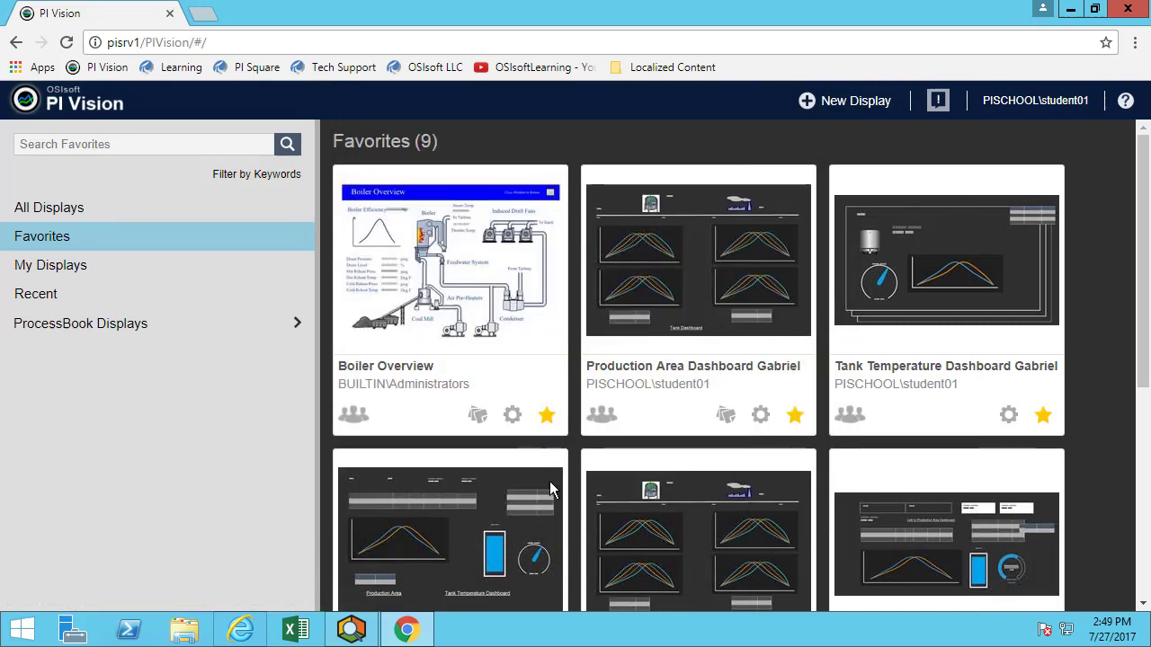
Open Production Area Dashboard Gabriel, select its URL, and follow the Tank Dashboard link to Tank Temperature
scroll(531, 468, down, 1)
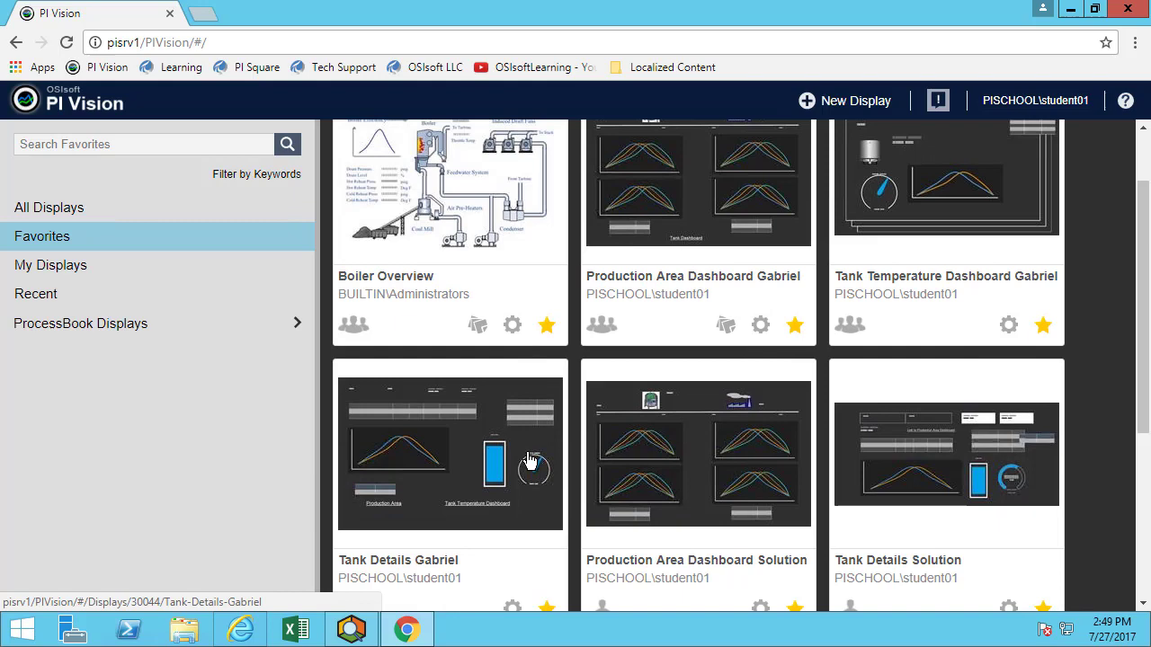
click(643, 294)
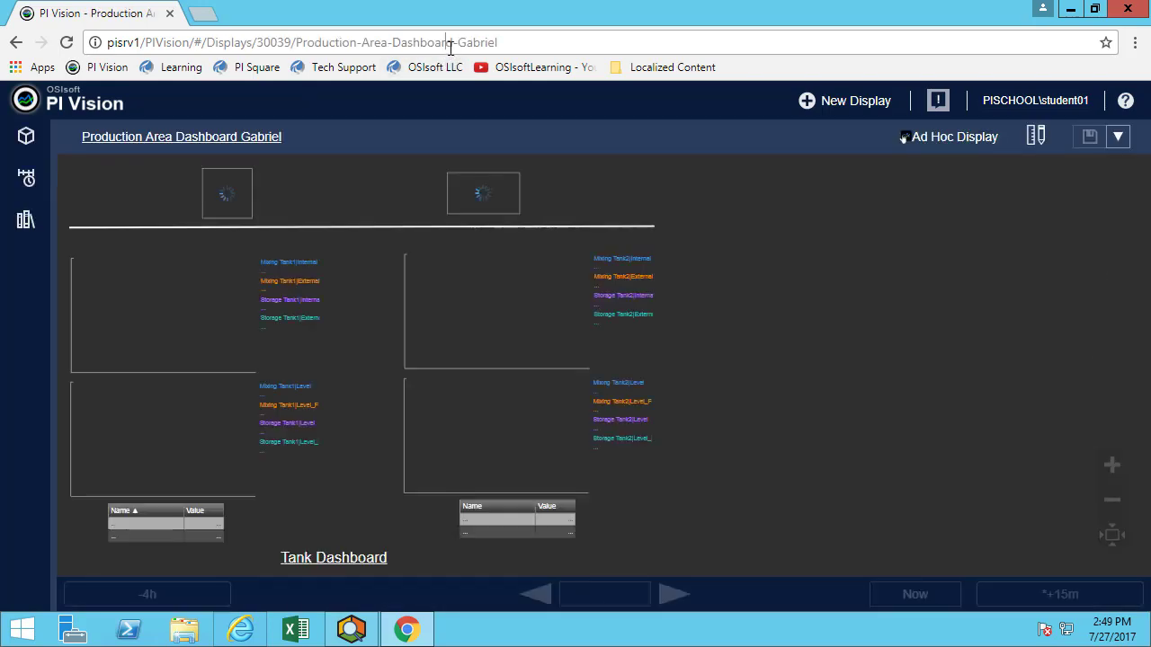
click(450, 45)
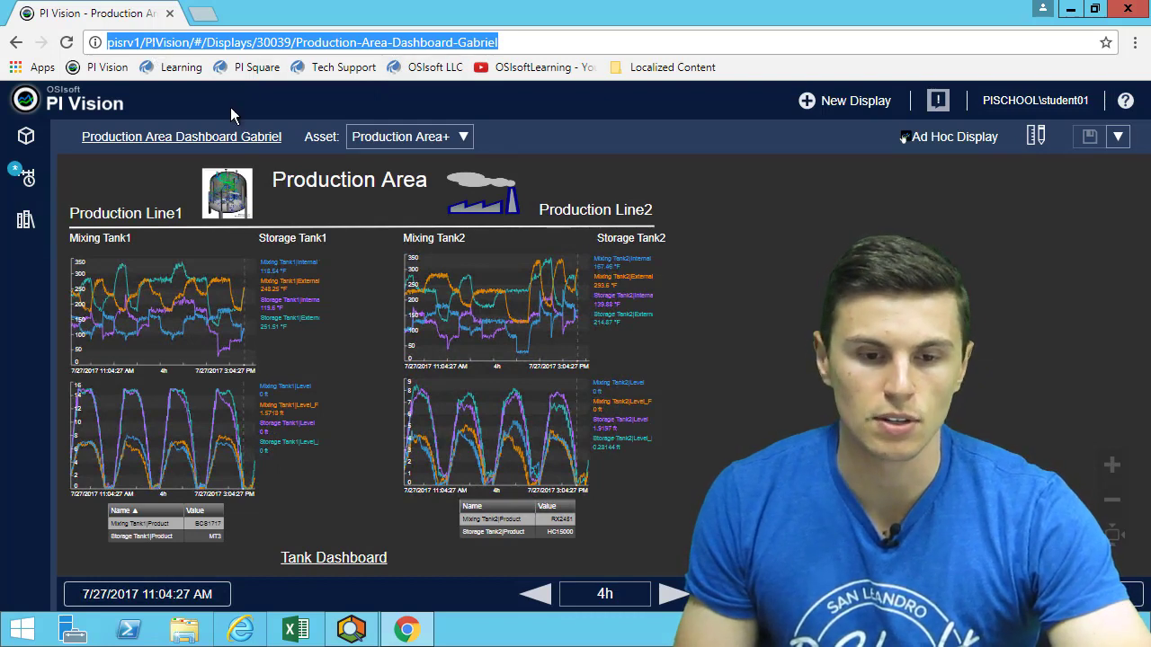
click(368, 561)
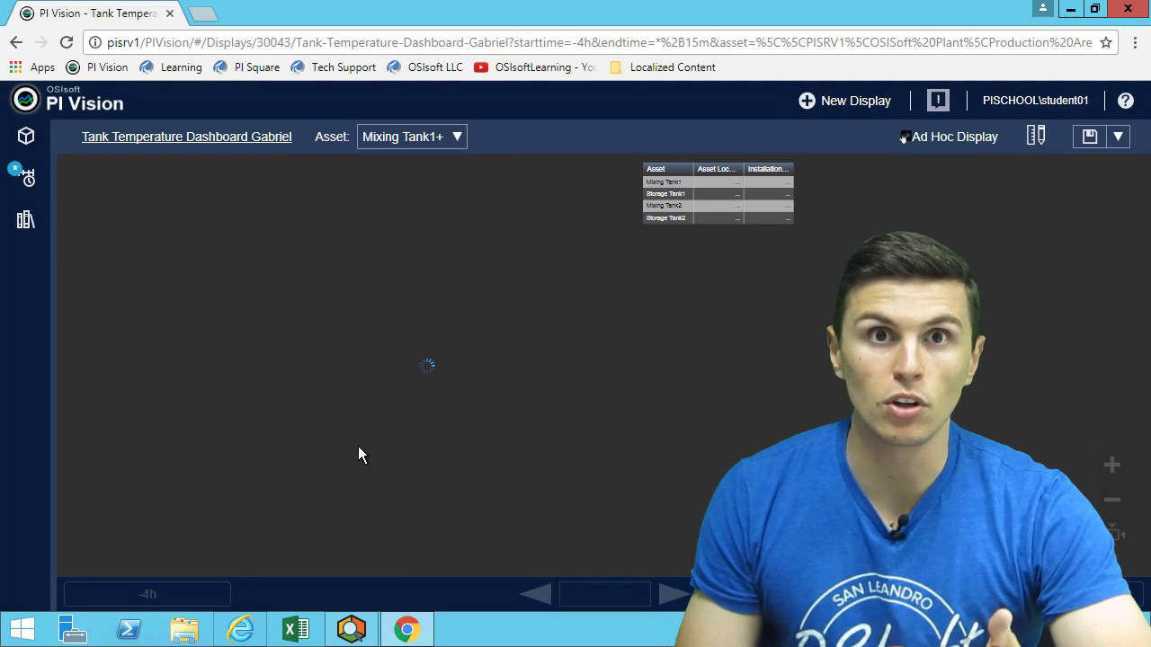